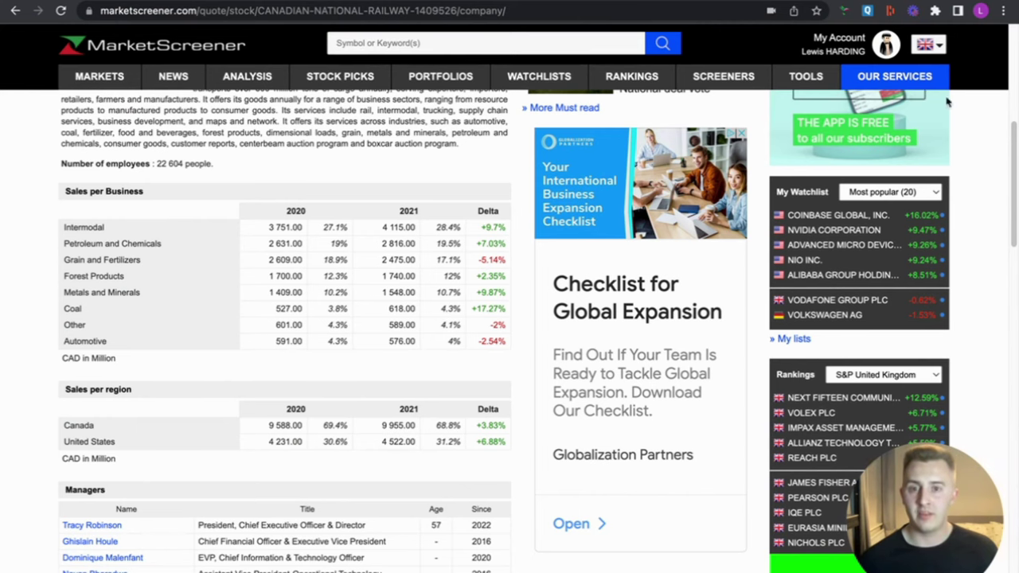
Review Canadian National Railway's annual income statement in TIKR Terminal, from revenues and margins through net income to the supplementary per-share data
{"action": "mouse_move", "coordinate": [173, 76]}
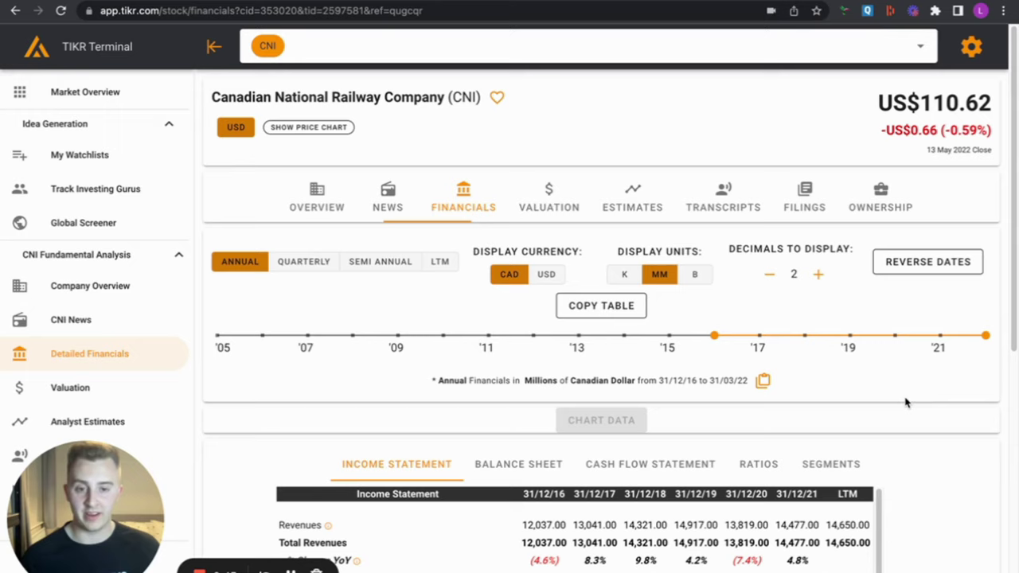
{"action": "scroll", "coordinate": [905, 402], "scroll_direction": "down", "scroll_amount": 1}
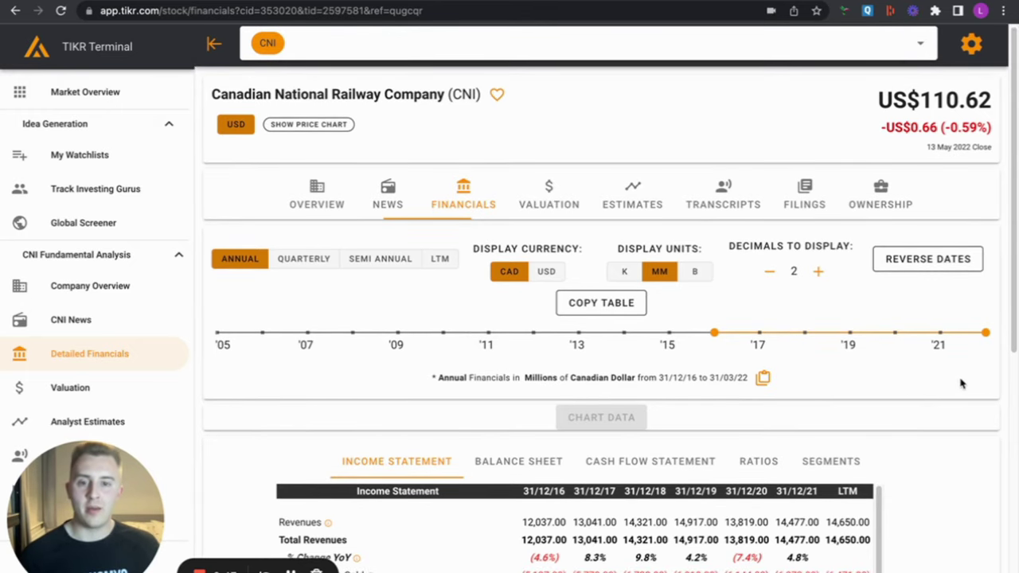
{"action": "scroll", "coordinate": [961, 384], "scroll_direction": "down", "scroll_amount": 3}
{"action": "scroll", "coordinate": [960, 383], "scroll_direction": "down", "scroll_amount": 3}
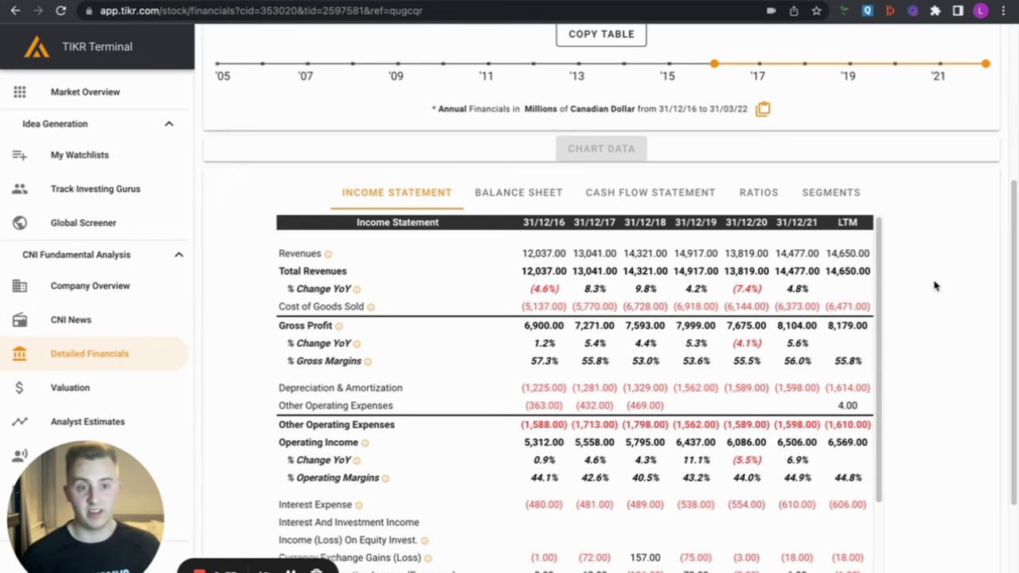
{"action": "scroll", "coordinate": [942, 340], "scroll_direction": "down", "scroll_amount": 1}
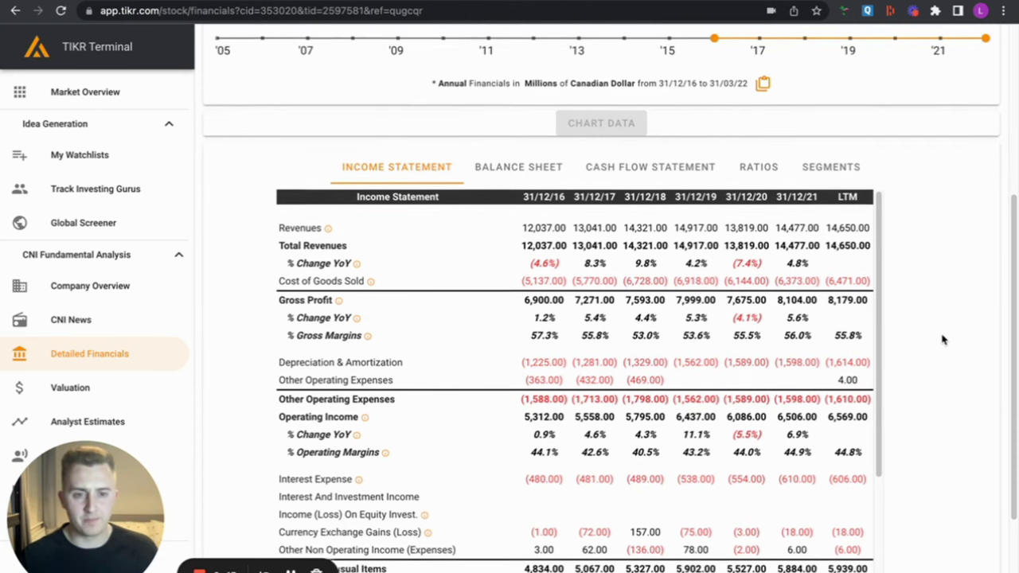
{"action": "scroll", "coordinate": [941, 340], "scroll_direction": "down", "scroll_amount": 1}
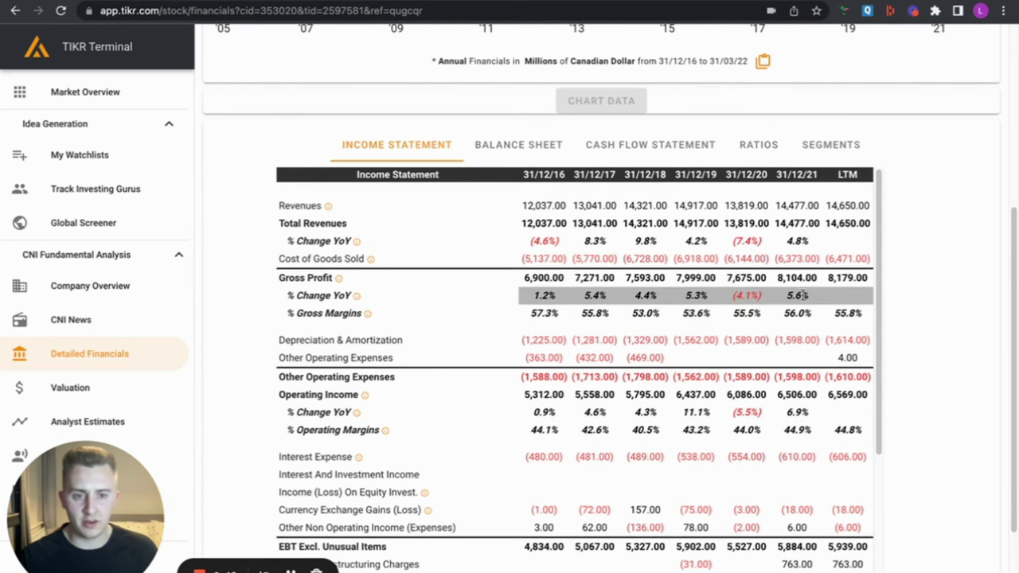
{"action": "scroll", "coordinate": [941, 308], "scroll_direction": "down", "scroll_amount": 5}
{"action": "scroll", "coordinate": [796, 314], "scroll_direction": "down", "scroll_amount": 15}
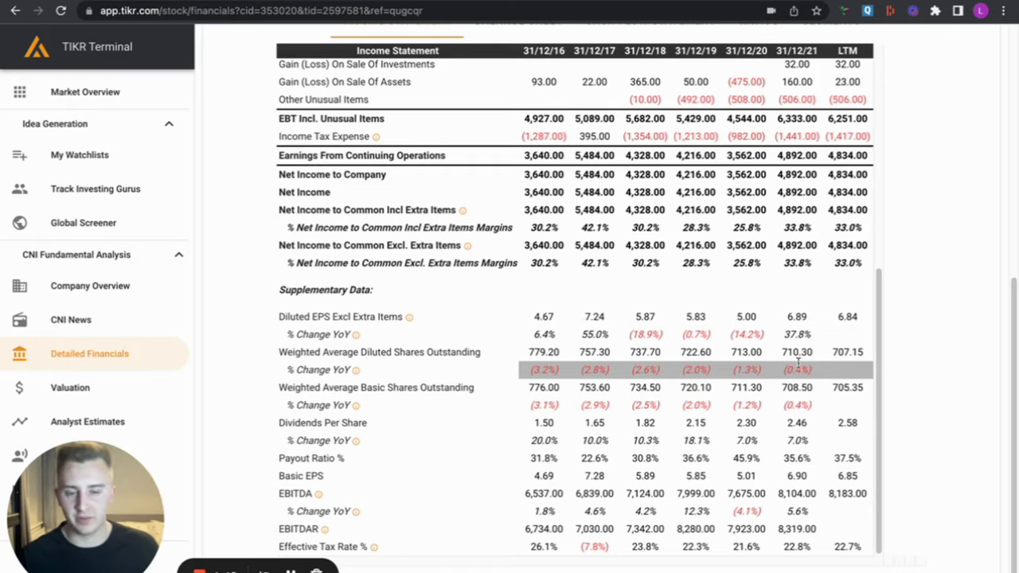
Open the company's balance sheet and review its cash, assets, debt, liabilities, equity and supplementary data
{"action": "scroll", "coordinate": [799, 362], "scroll_direction": "up", "scroll_amount": 8}
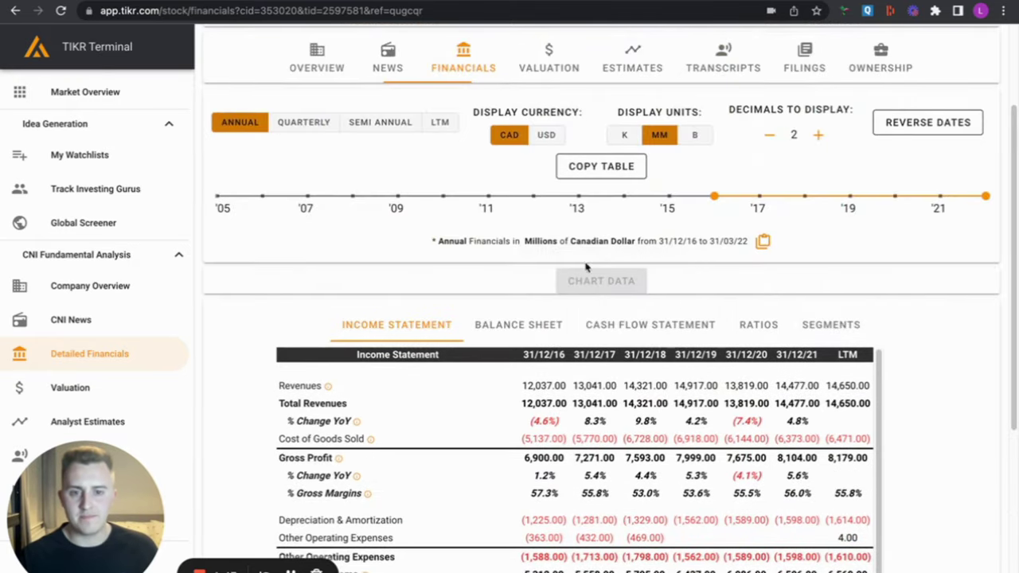
{"action": "left_click", "coordinate": [550, 327]}
{"action": "scroll", "coordinate": [995, 309], "scroll_direction": "down", "scroll_amount": 3}
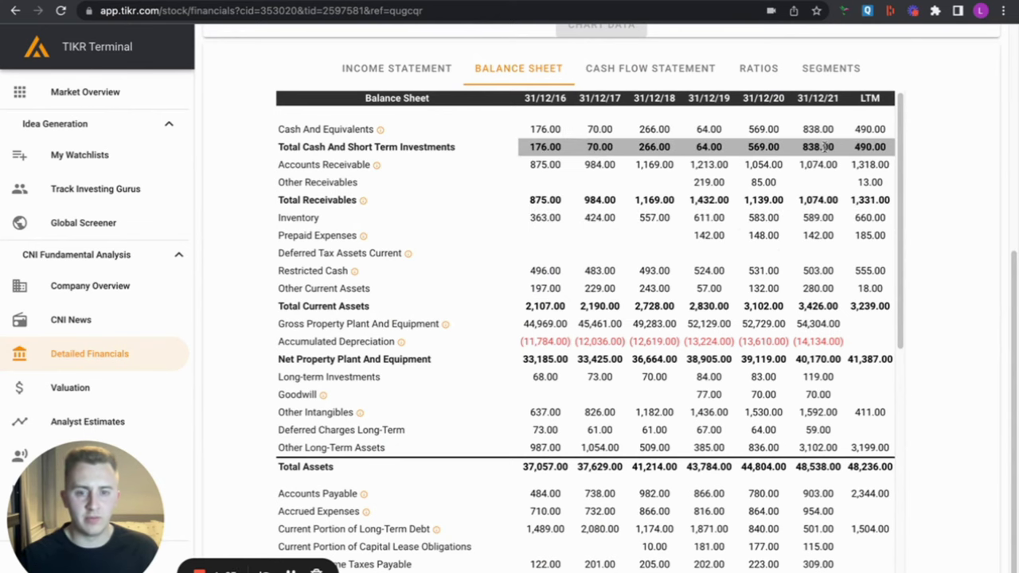
{"action": "scroll", "coordinate": [884, 207], "scroll_direction": "down", "scroll_amount": 2}
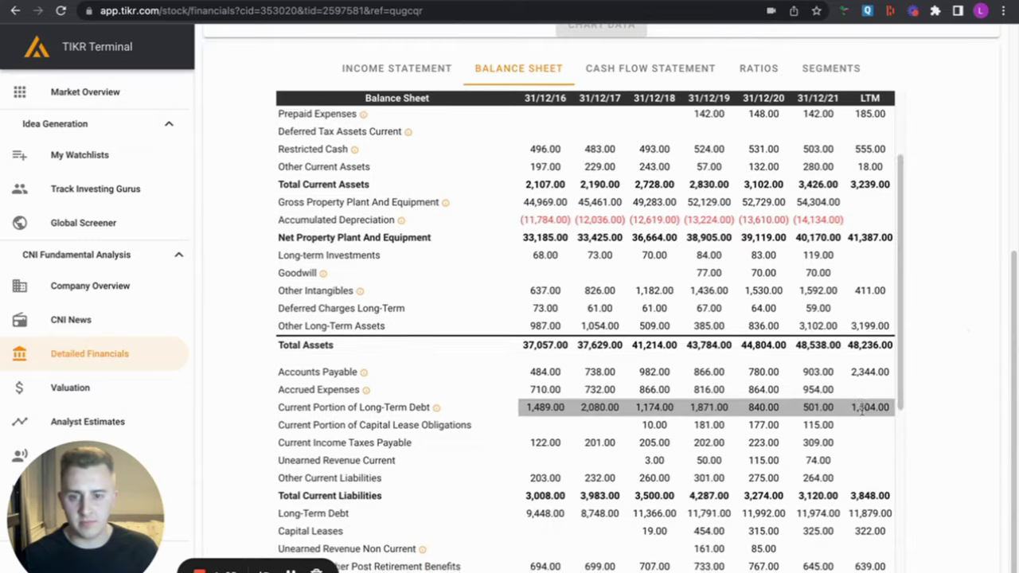
{"action": "scroll", "coordinate": [861, 410], "scroll_direction": "down", "scroll_amount": 3}
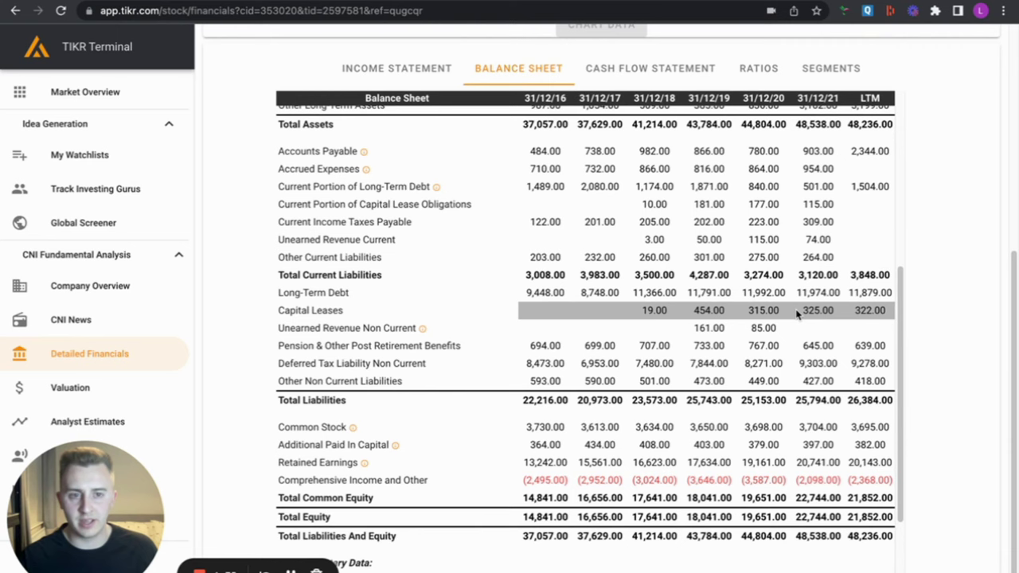
{"action": "scroll", "coordinate": [796, 314], "scroll_direction": "down", "scroll_amount": 3}
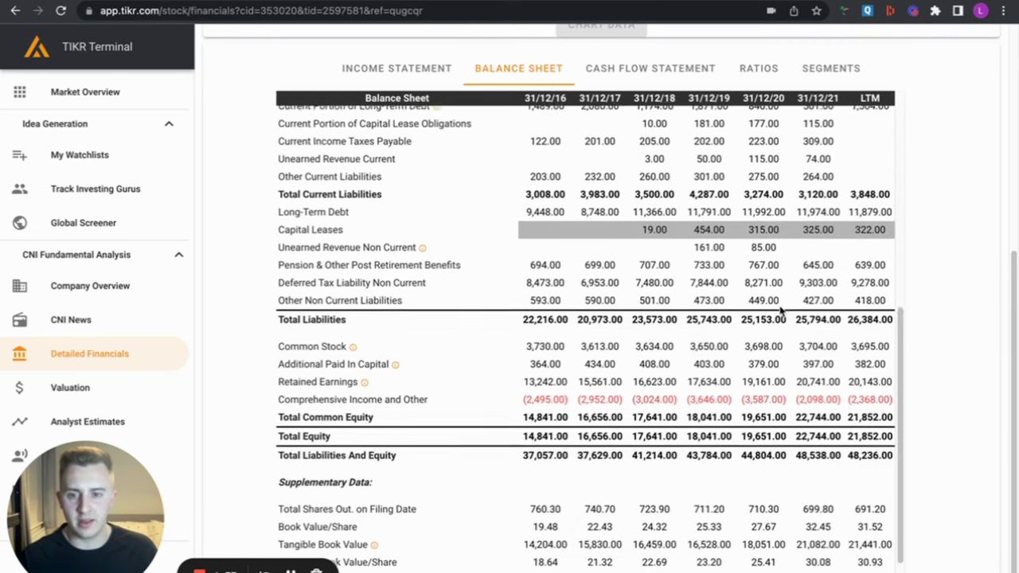
{"action": "scroll", "coordinate": [784, 312], "scroll_direction": "down", "scroll_amount": 1}
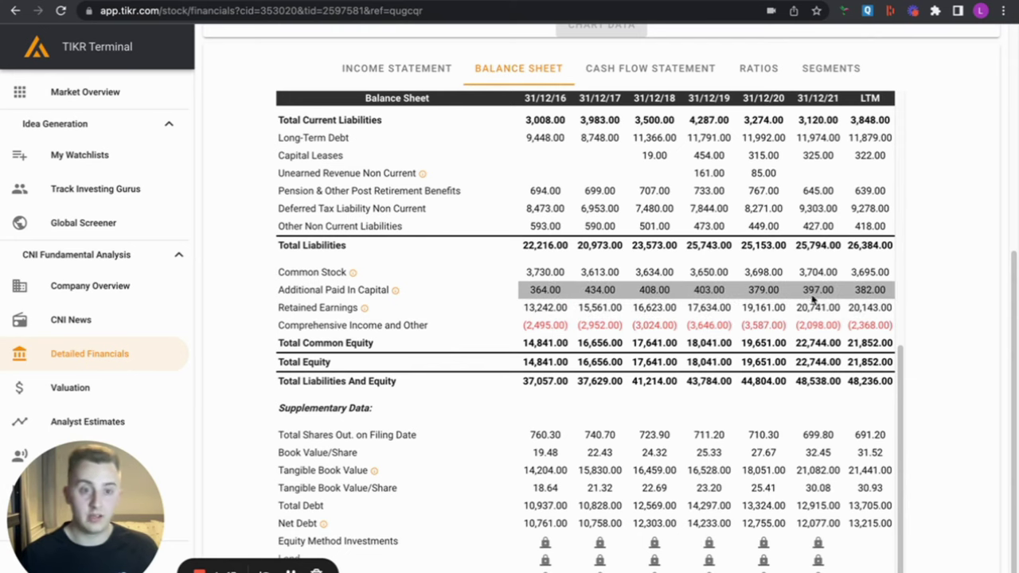
{"action": "scroll", "coordinate": [804, 295], "scroll_direction": "down", "scroll_amount": 1}
Open the cash flow statement and review the operating, investing and financing cash flows, including buybacks and dividends paid
{"action": "scroll", "coordinate": [804, 294], "scroll_direction": "up", "scroll_amount": 10}
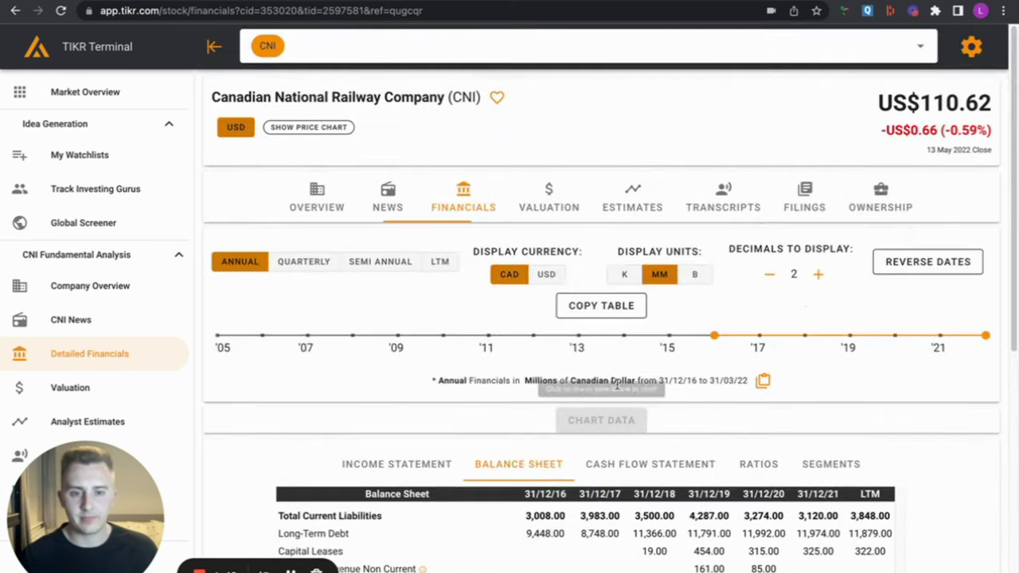
{"action": "left_click", "coordinate": [656, 469]}
{"action": "scroll", "coordinate": [796, 398], "scroll_direction": "down", "scroll_amount": 8}
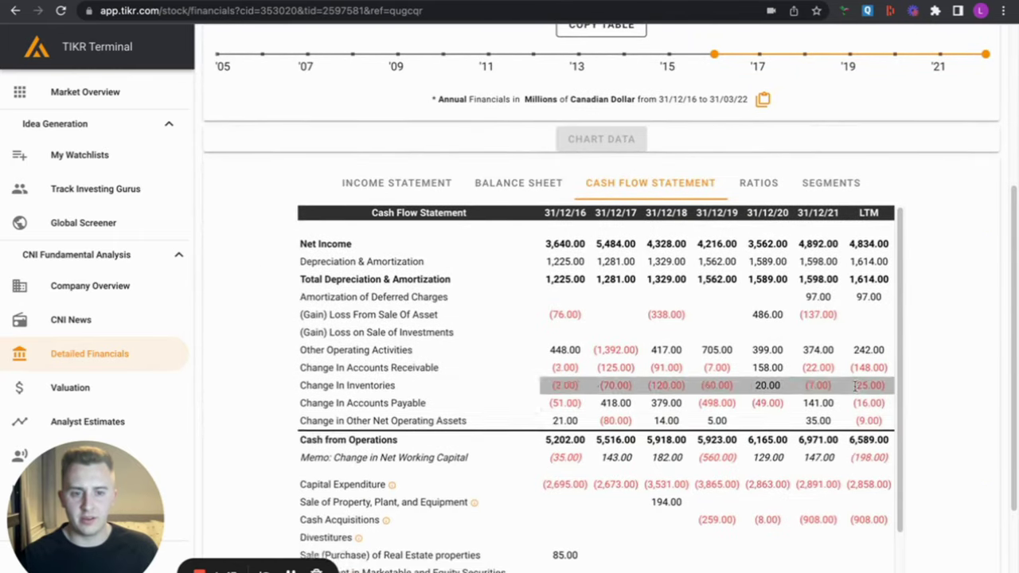
{"action": "scroll", "coordinate": [939, 384], "scroll_direction": "down", "scroll_amount": 1}
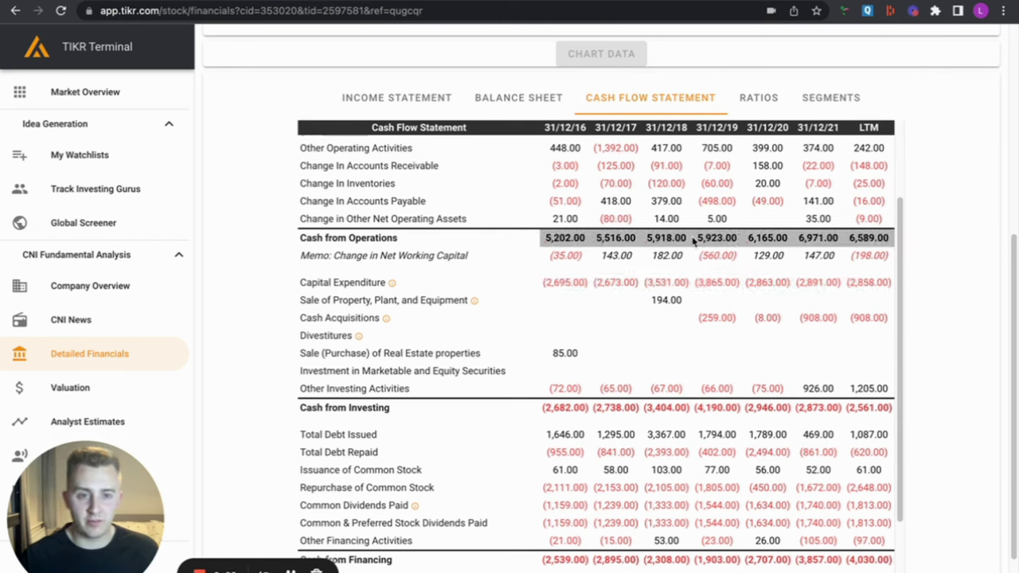
{"action": "scroll", "coordinate": [805, 233], "scroll_direction": "down", "scroll_amount": 3}
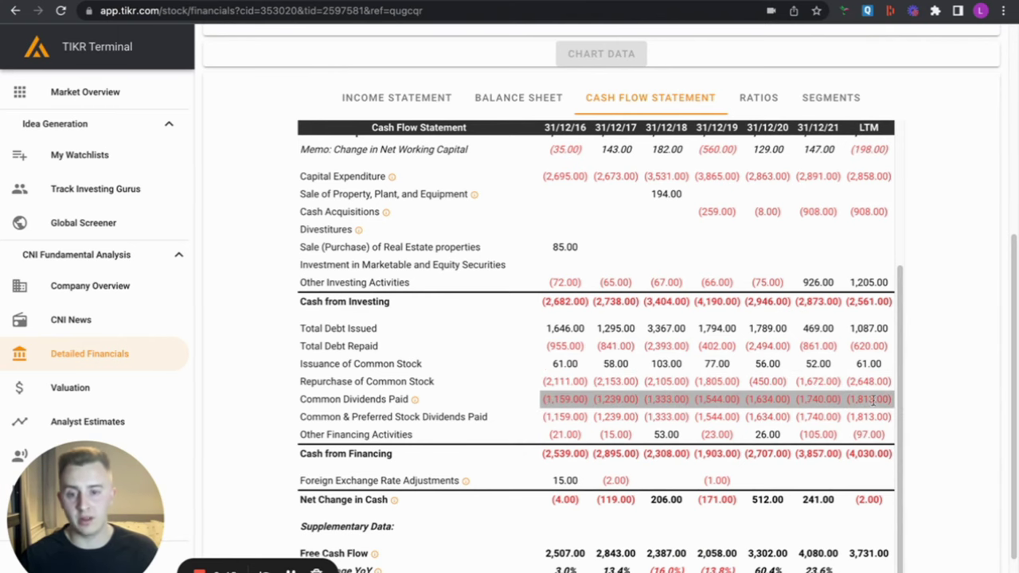
{"action": "scroll", "coordinate": [844, 402], "scroll_direction": "down", "scroll_amount": 1}
Open the company's financial ratios and examine the return ratios and margin analysis
{"action": "scroll", "coordinate": [928, 401], "scroll_direction": "up", "scroll_amount": 3}
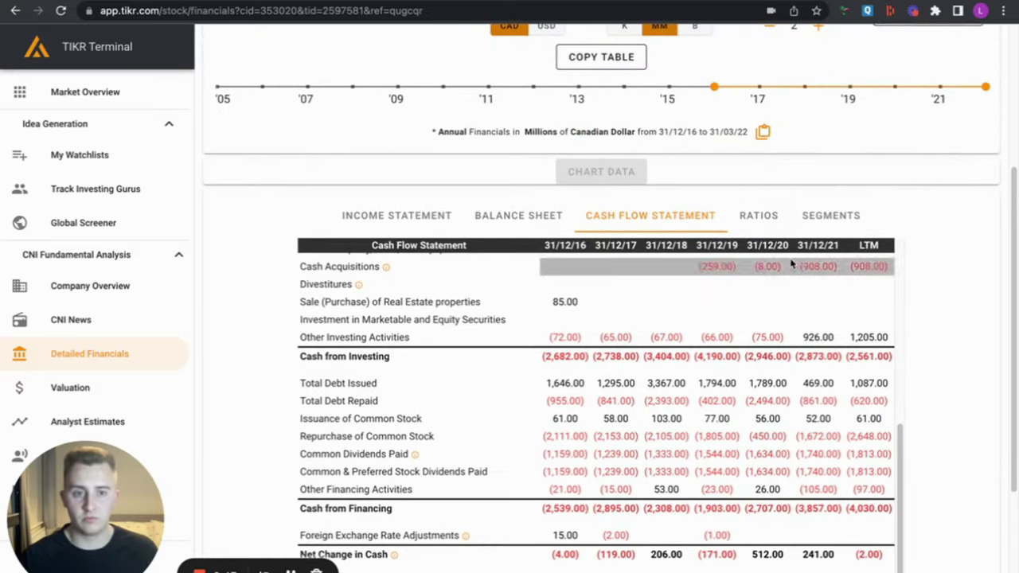
{"action": "left_click", "coordinate": [758, 216]}
{"action": "scroll", "coordinate": [961, 338], "scroll_direction": "down", "scroll_amount": 1}
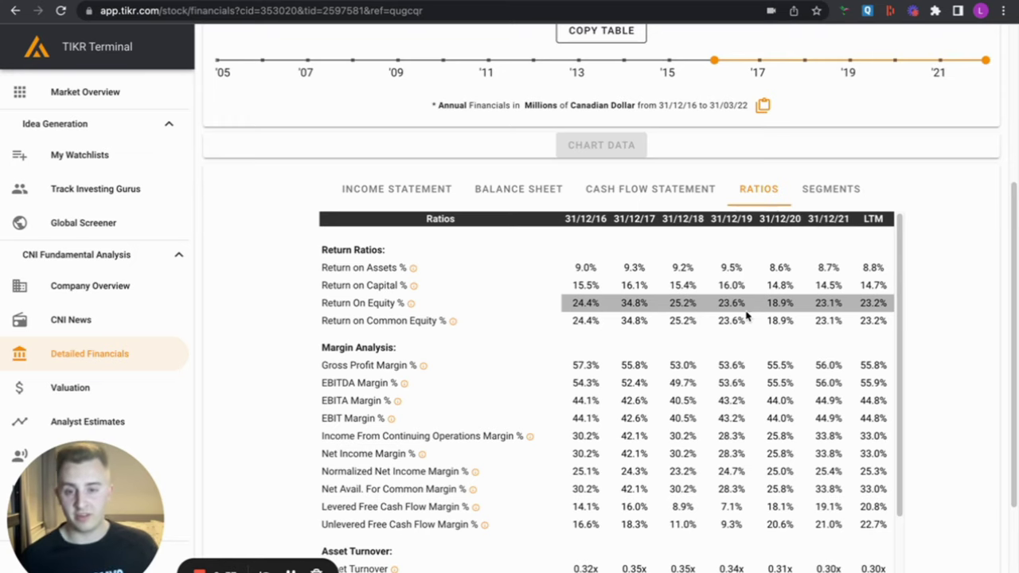
{"action": "scroll", "coordinate": [785, 314], "scroll_direction": "down", "scroll_amount": 3}
{"action": "scroll", "coordinate": [788, 310], "scroll_direction": "up", "scroll_amount": 1}
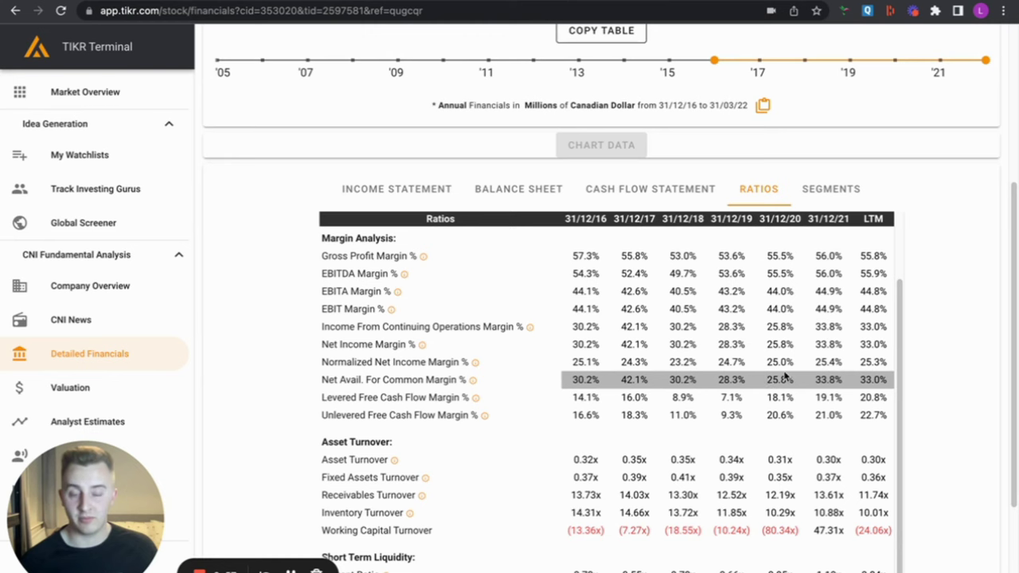
Examine the asset turnover, short-term liquidity and long-term solvency ratios, then return to the start of the ratios table
{"action": "scroll", "coordinate": [873, 387], "scroll_direction": "down", "scroll_amount": 5}
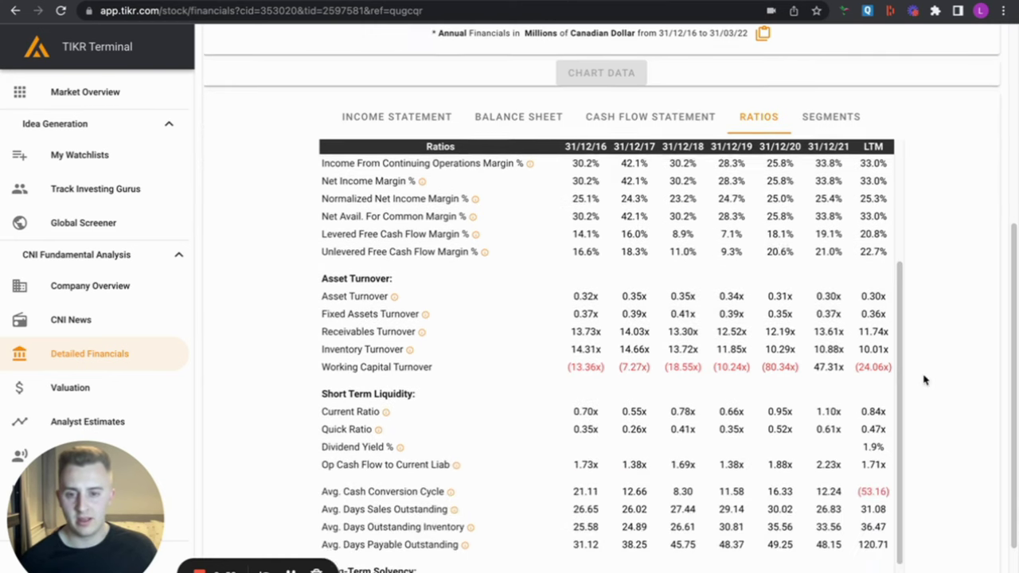
{"action": "scroll", "coordinate": [891, 380], "scroll_direction": "down", "scroll_amount": 2}
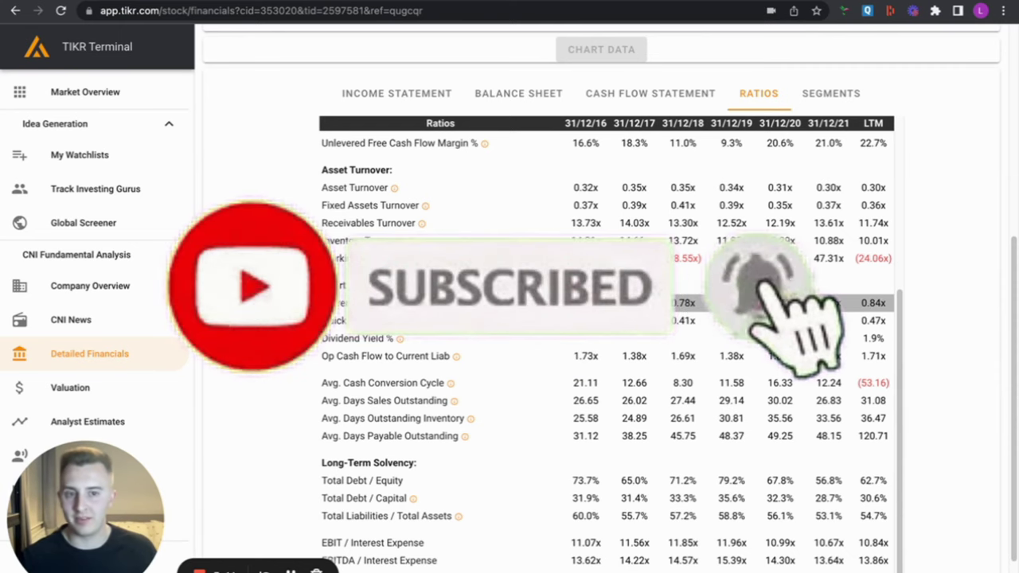
{"action": "scroll", "coordinate": [830, 247], "scroll_direction": "down", "scroll_amount": 3}
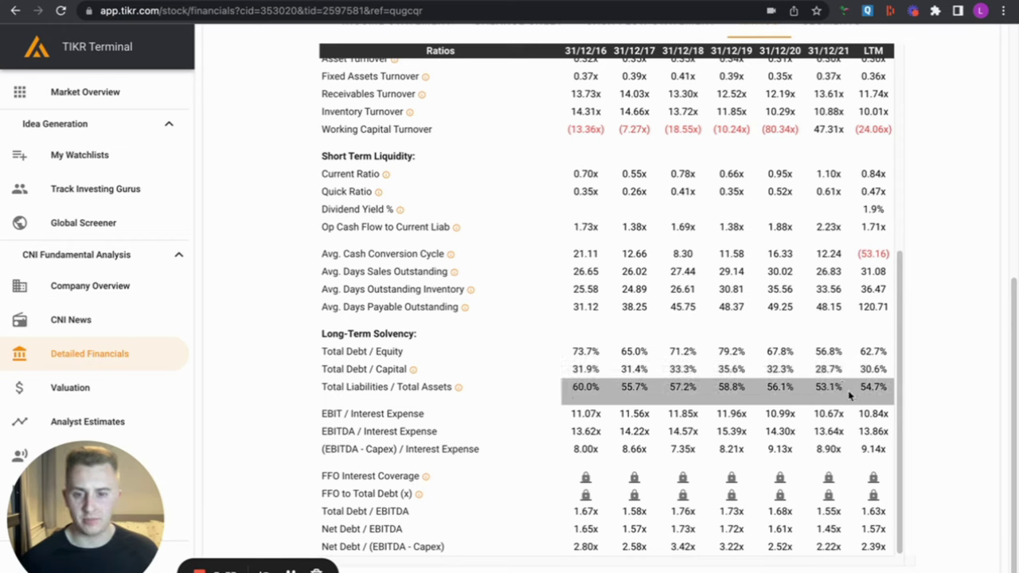
{"action": "scroll", "coordinate": [884, 386], "scroll_direction": "up", "scroll_amount": 6}
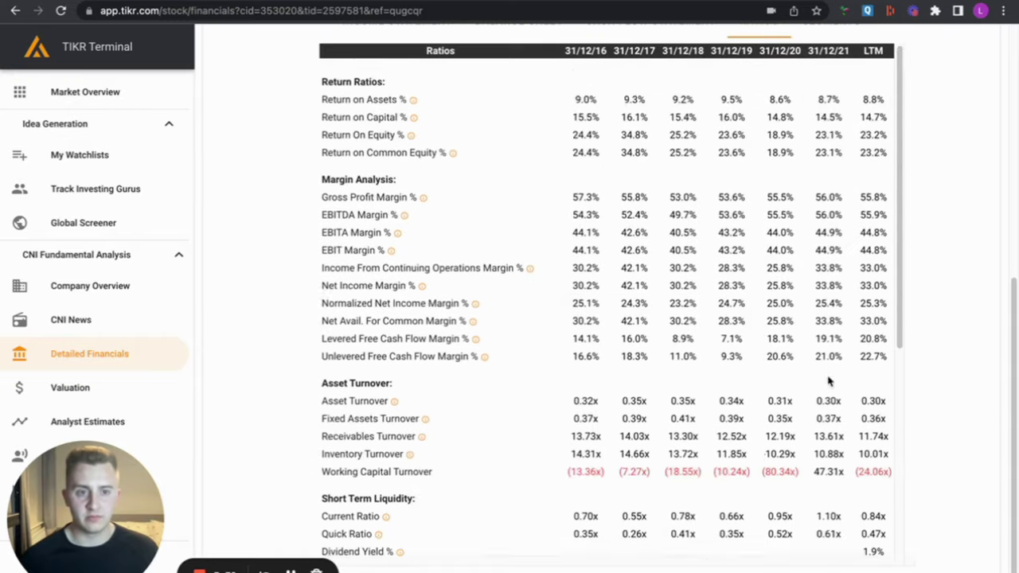
{"action": "scroll", "coordinate": [940, 382], "scroll_direction": "up", "scroll_amount": 4}
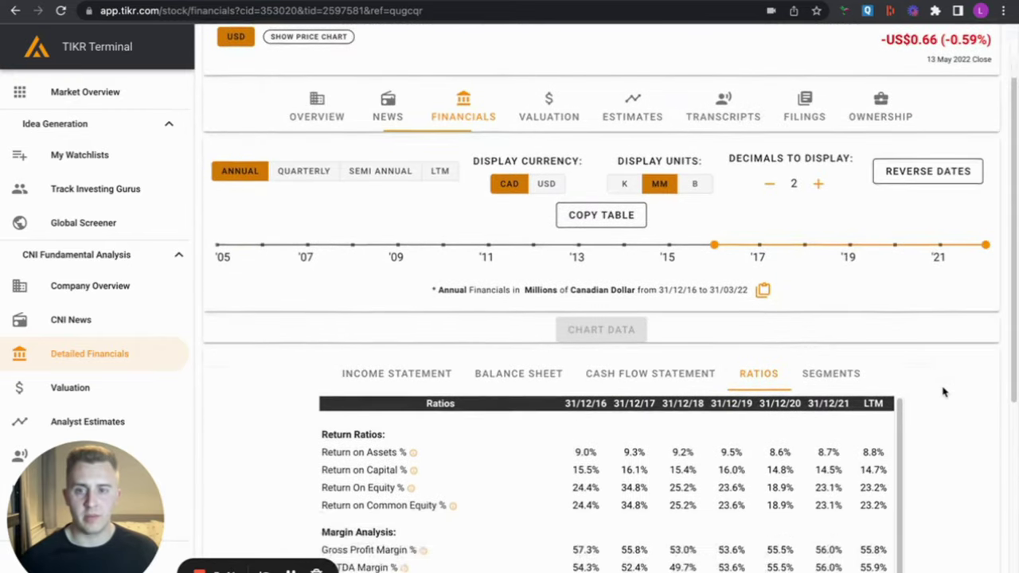
{"action": "scroll", "coordinate": [948, 394], "scroll_direction": "down", "scroll_amount": 1}
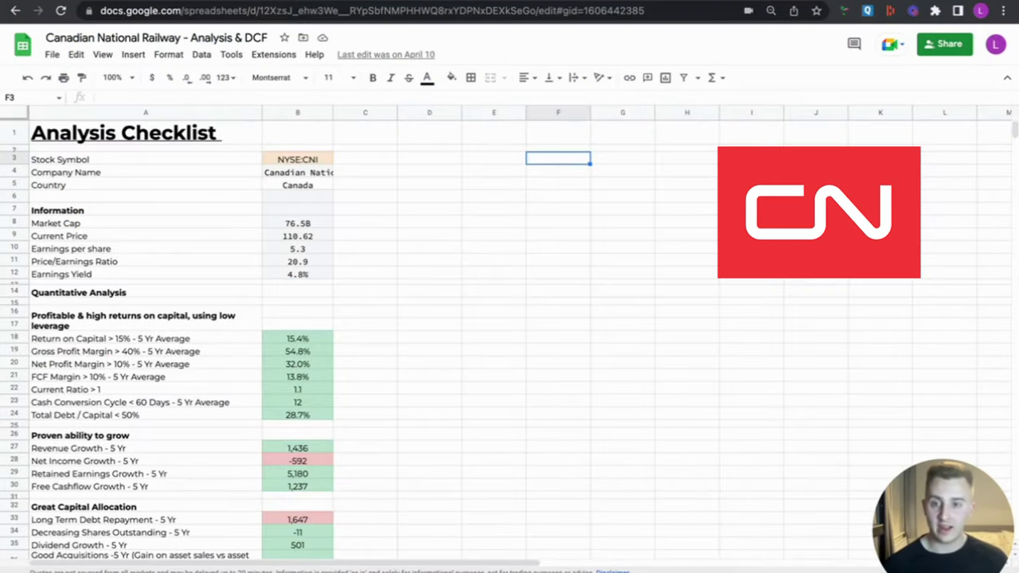
In the Google Sheets analysis checklist, check the 5-year average return on capital, gross profit margin and net profit margin
{"action": "left_click", "coordinate": [171, 327]}
{"action": "scroll", "coordinate": [650, 221], "scroll_direction": "down", "scroll_amount": 1}
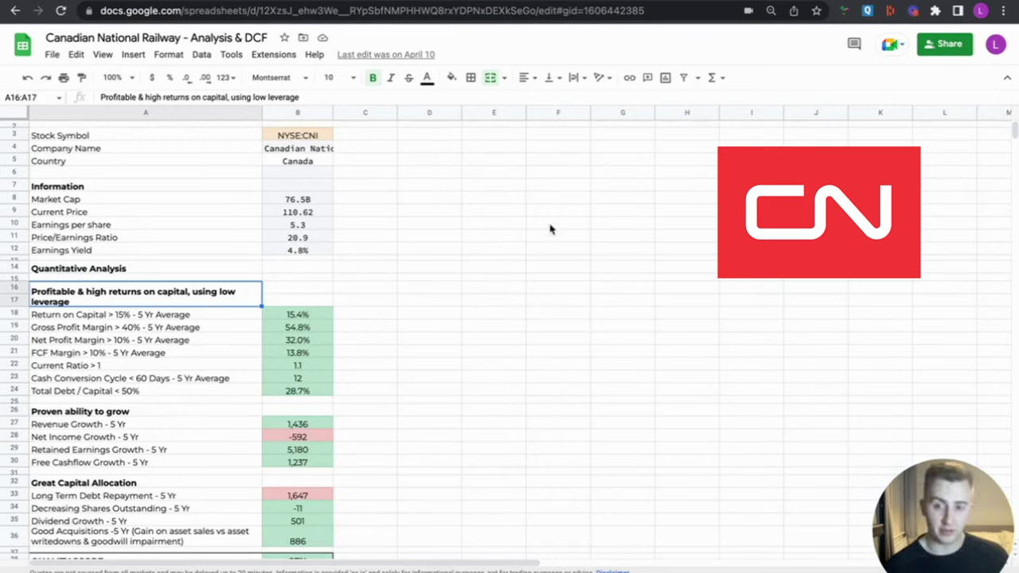
{"action": "left_click", "coordinate": [322, 303]}
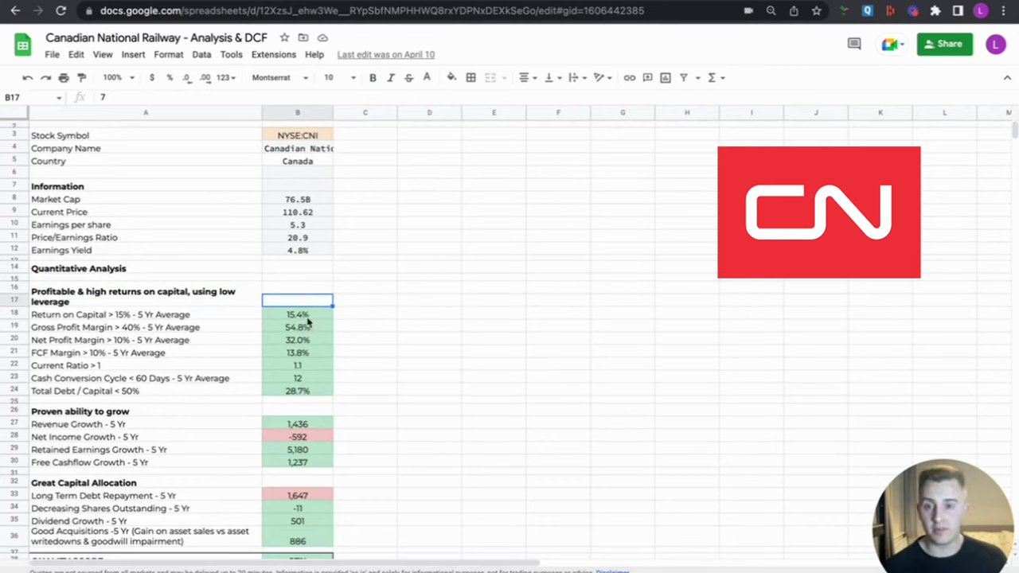
{"action": "left_click", "coordinate": [309, 320]}
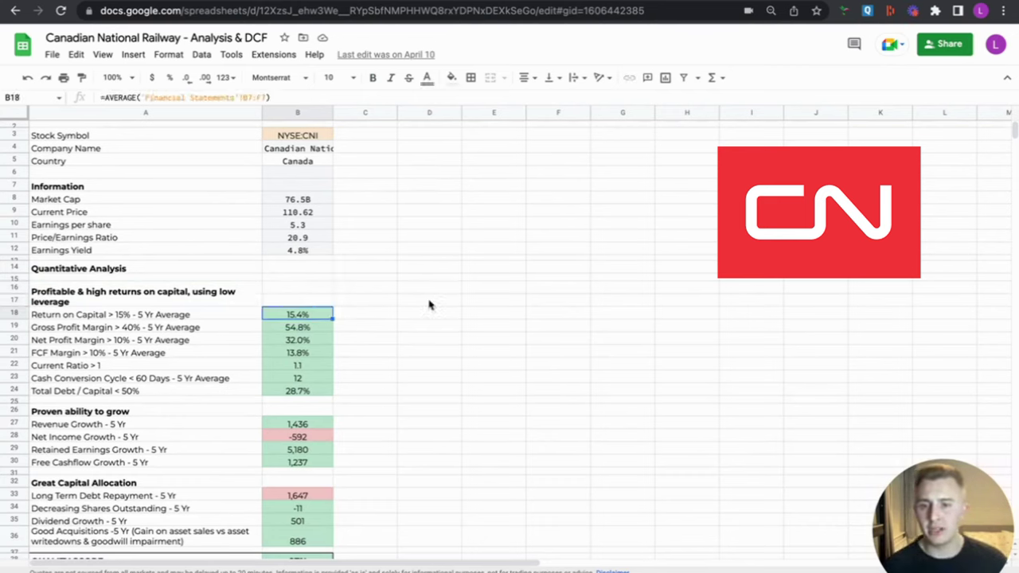
{"action": "left_click", "coordinate": [316, 328]}
{"action": "left_click", "coordinate": [212, 338]}
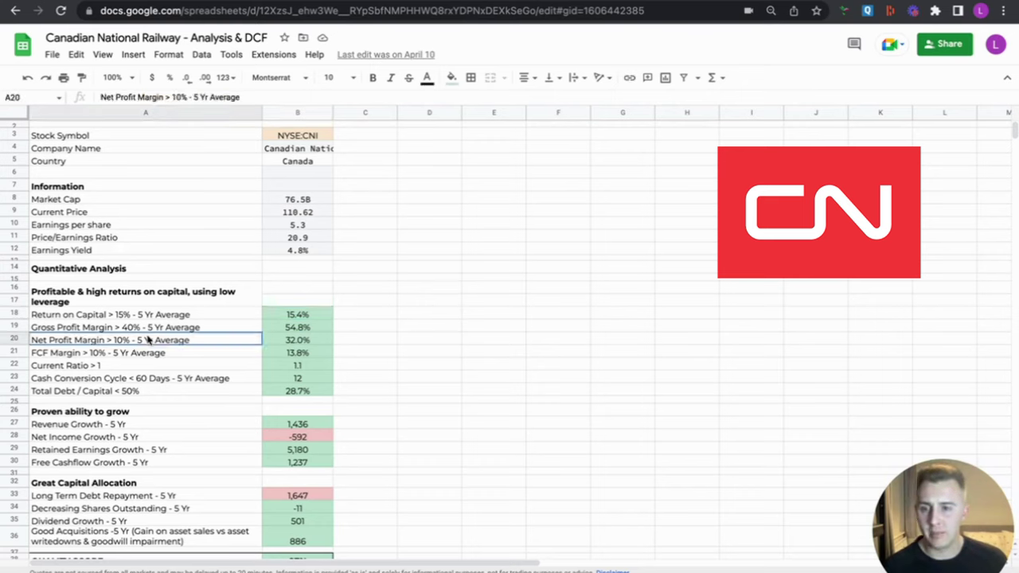
{"action": "left_click", "coordinate": [295, 340]}
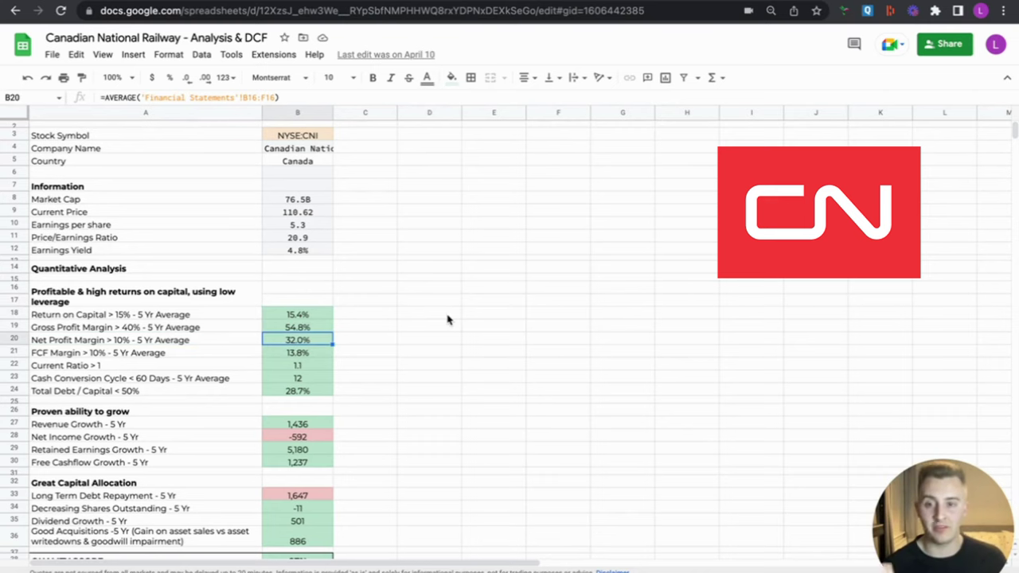
Check the 5-year average FCF margin, current ratio, cash conversion cycle and total debt to capital against their checklist thresholds
{"action": "left_click", "coordinate": [95, 354]}
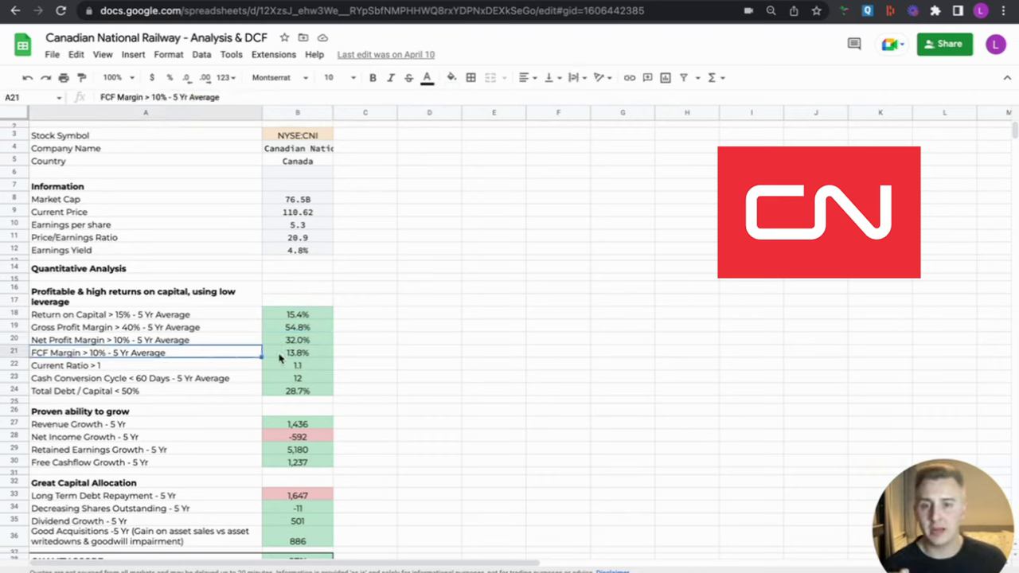
{"action": "left_click", "coordinate": [280, 356]}
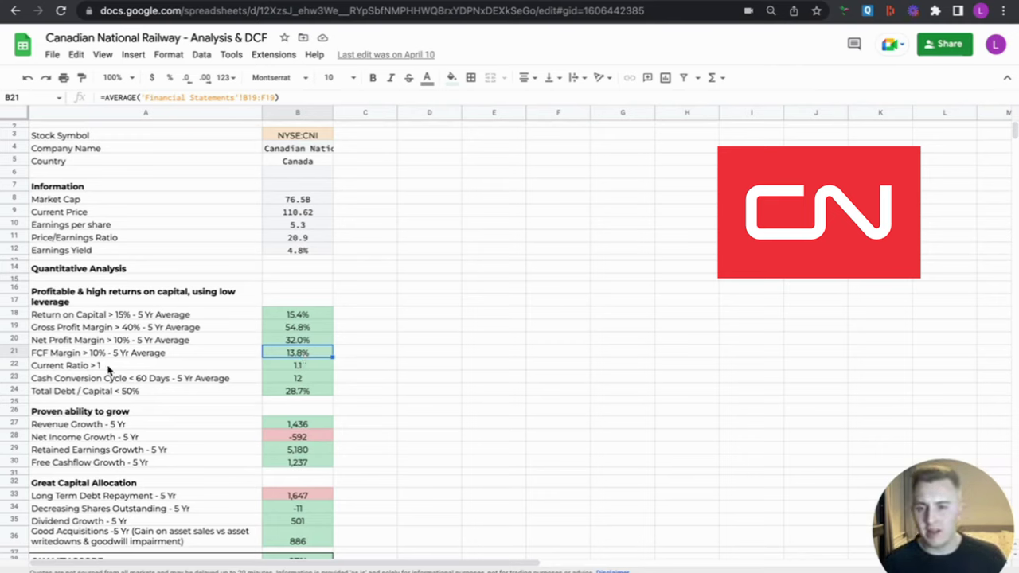
{"action": "left_click", "coordinate": [270, 368]}
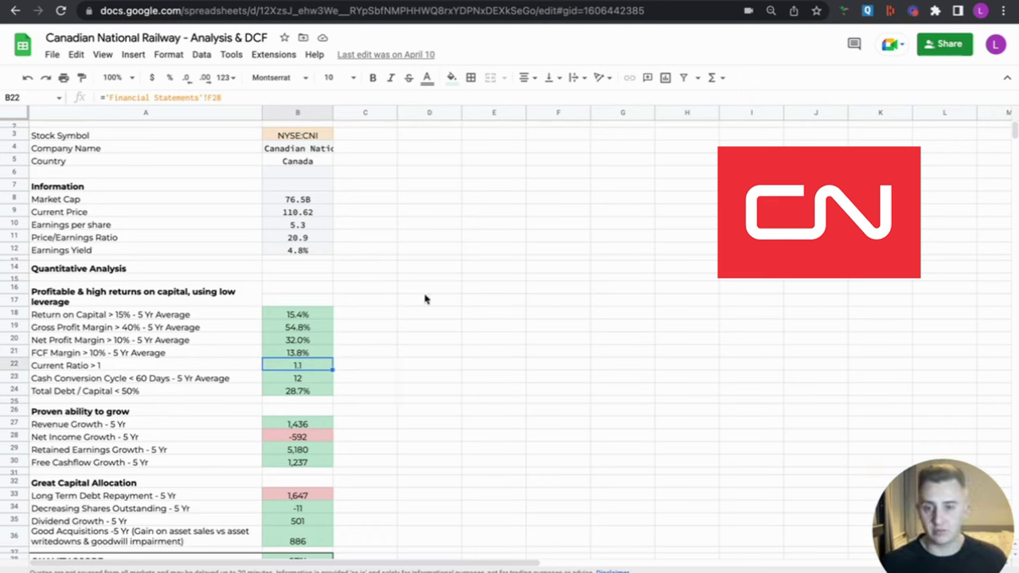
{"action": "left_click", "coordinate": [86, 390]}
{"action": "left_click", "coordinate": [317, 382]}
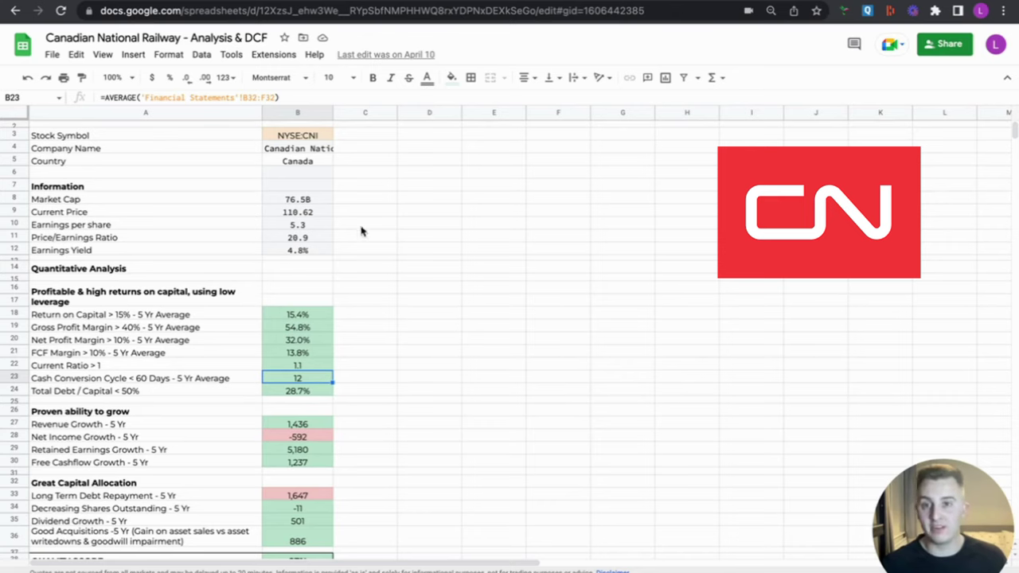
{"action": "left_click", "coordinate": [101, 392]}
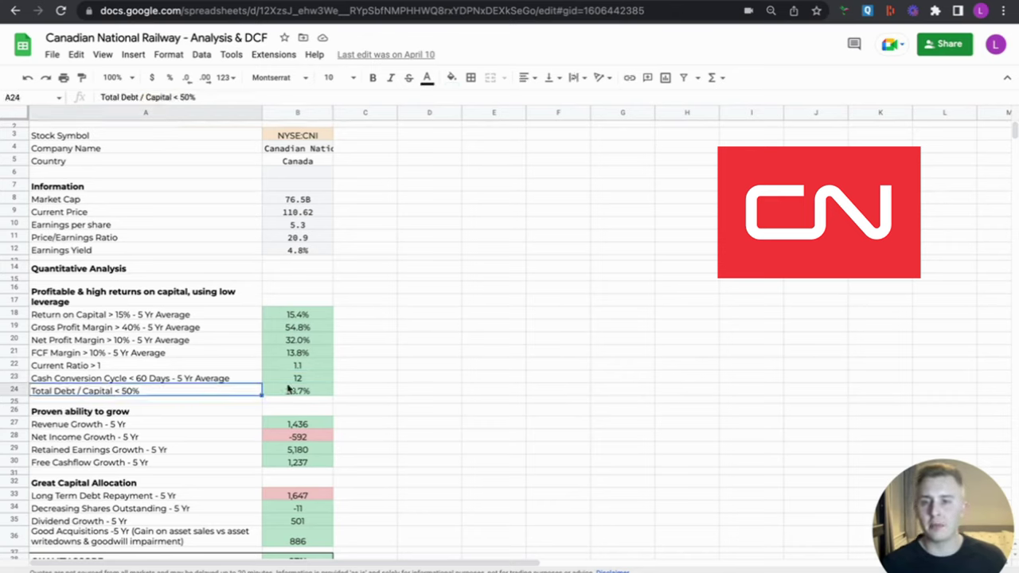
{"action": "left_click", "coordinate": [293, 393]}
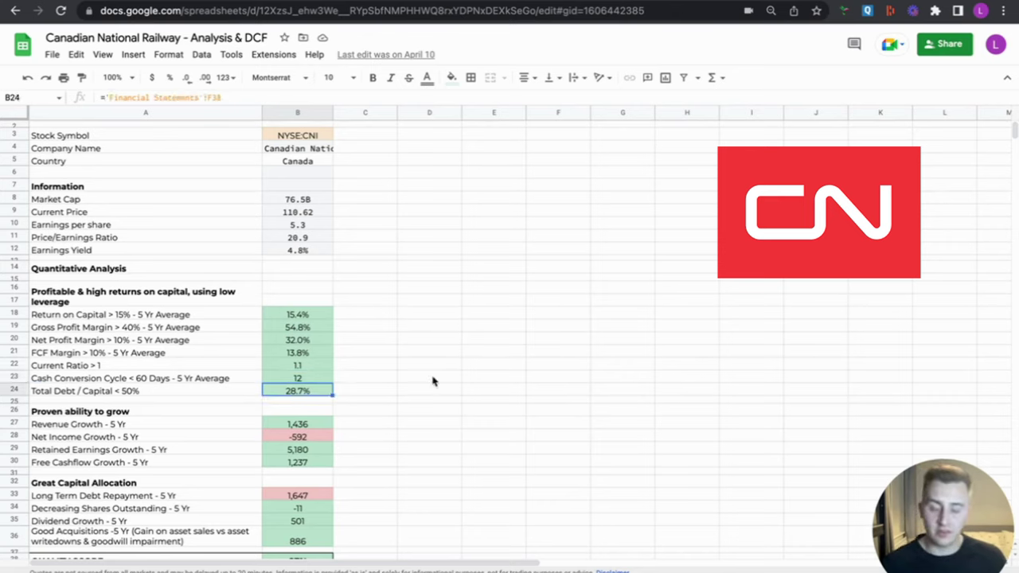
Review the "Proven ability to grow" criteria, inspecting the 5-year net income growth
{"action": "scroll", "coordinate": [438, 380], "scroll_direction": "down", "scroll_amount": 2}
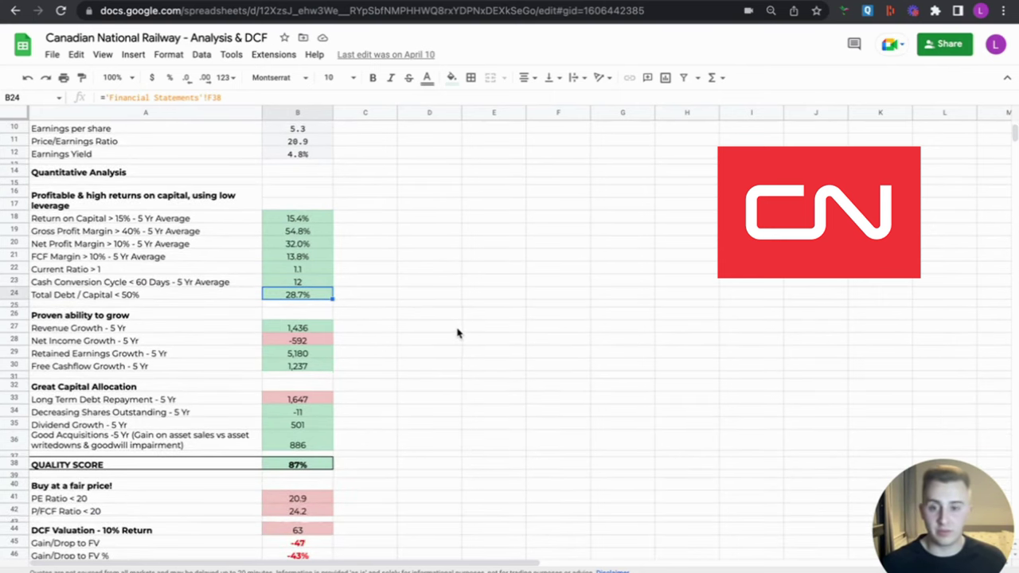
{"action": "scroll", "coordinate": [475, 390], "scroll_direction": "down", "scroll_amount": 2}
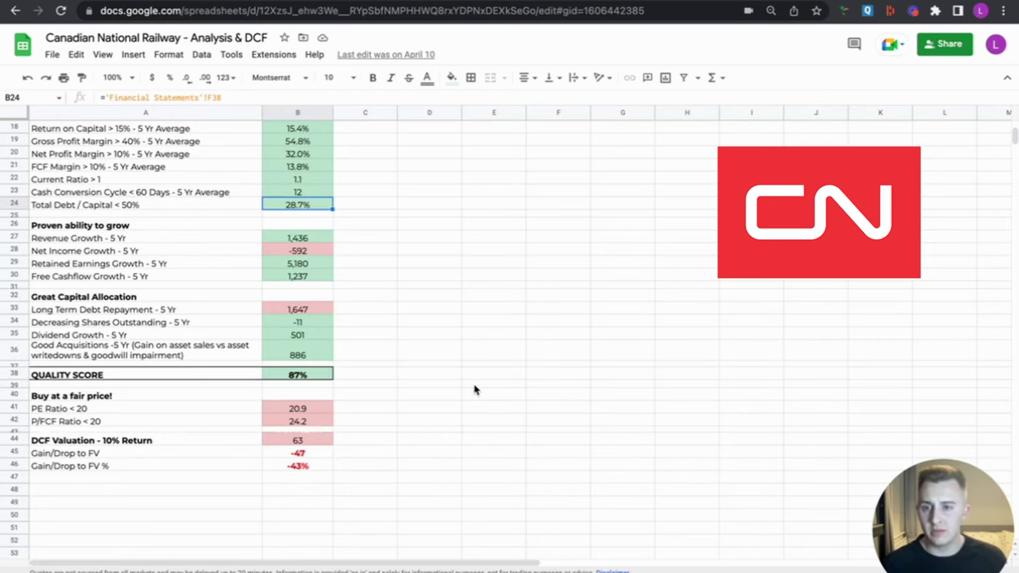
{"action": "left_click", "coordinate": [158, 228]}
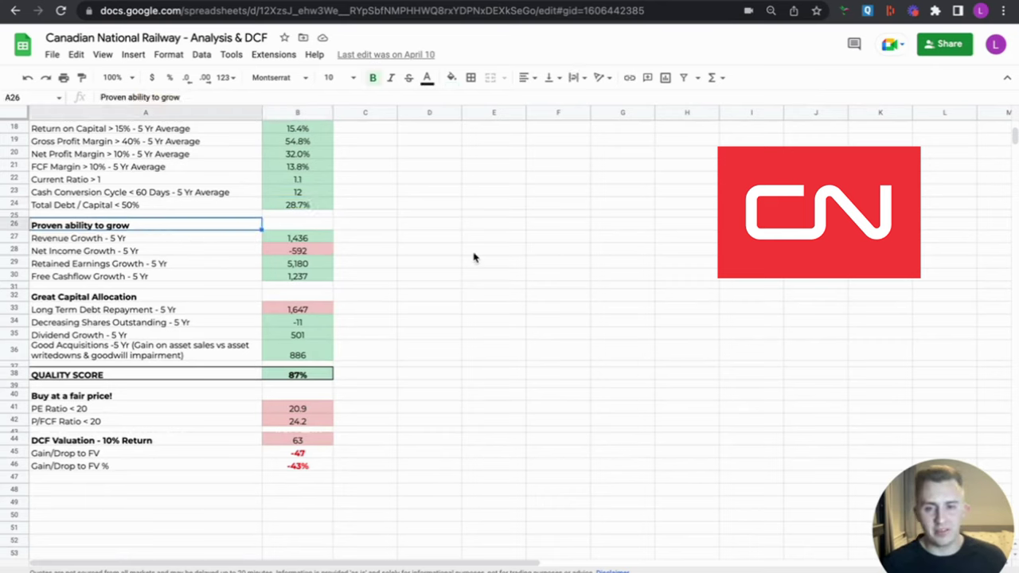
{"action": "left_click", "coordinate": [330, 252]}
{"action": "left_click", "coordinate": [378, 247]}
{"action": "left_click", "coordinate": [283, 260]}
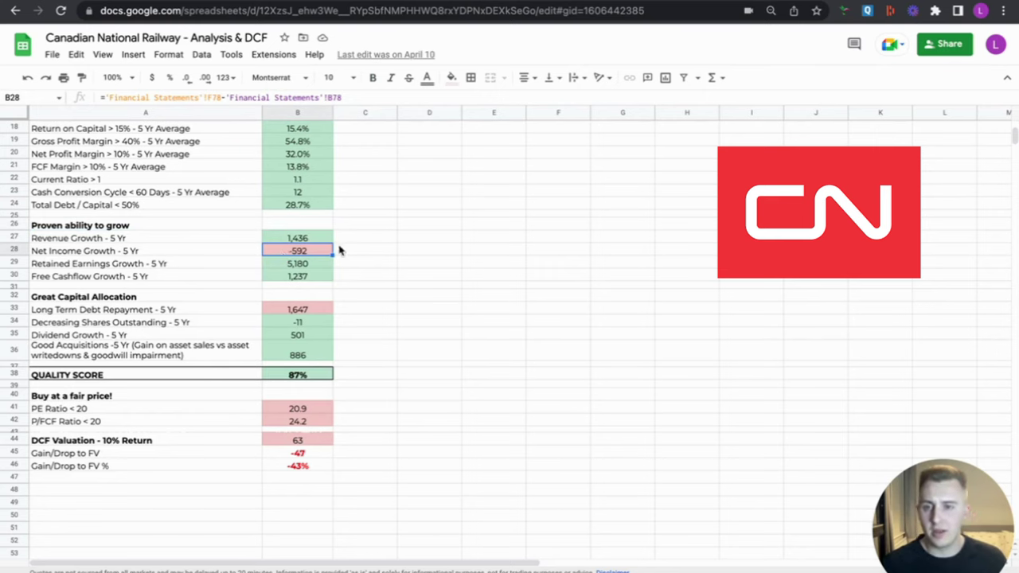
Under "Great Capital Allocation", inspect the 5-year long-term debt repayment and compare it with the surrounding checklist criteria
{"action": "left_click", "coordinate": [117, 299]}
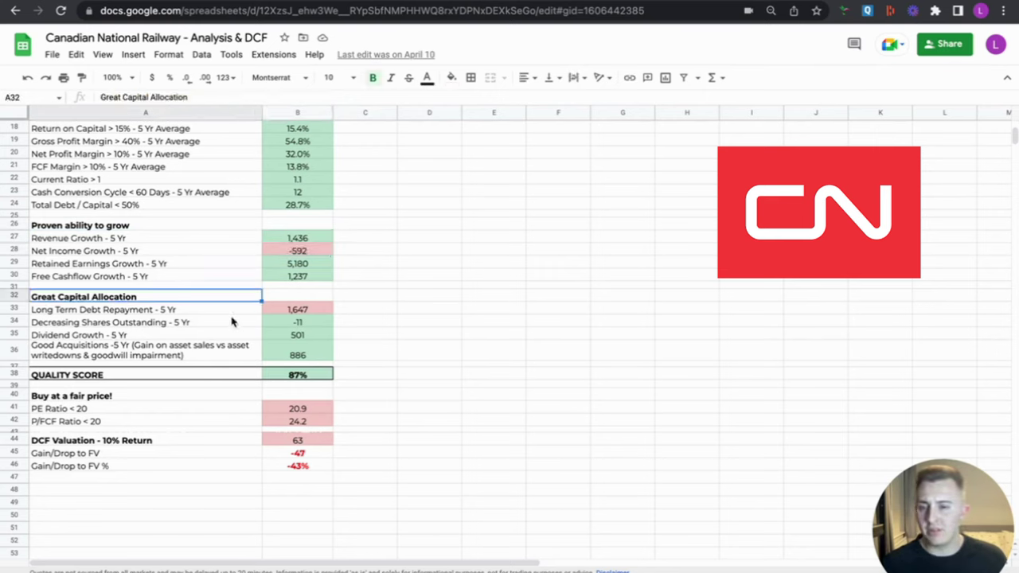
{"action": "left_click", "coordinate": [301, 314]}
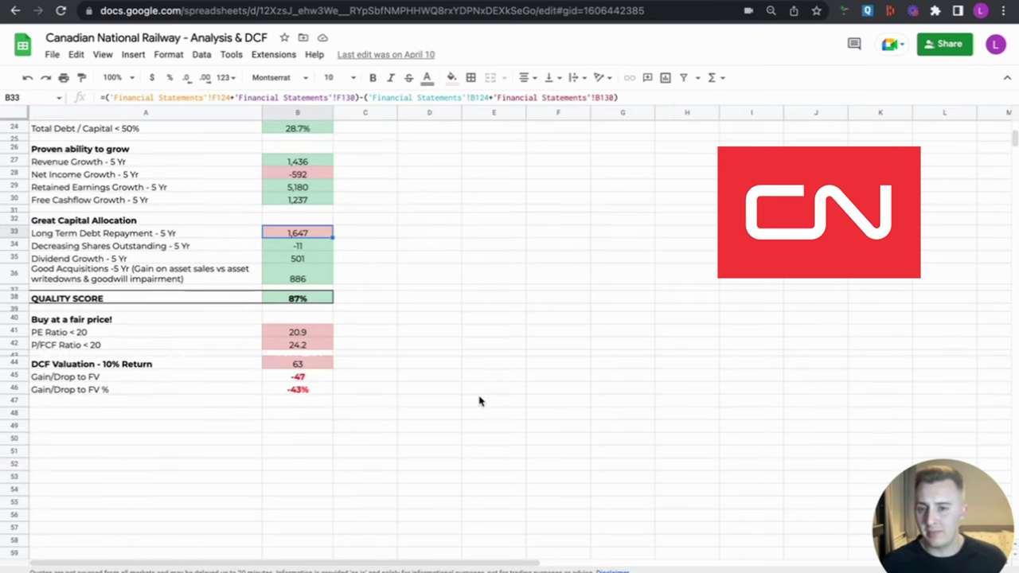
{"action": "scroll", "coordinate": [479, 401], "scroll_direction": "down", "scroll_amount": 2}
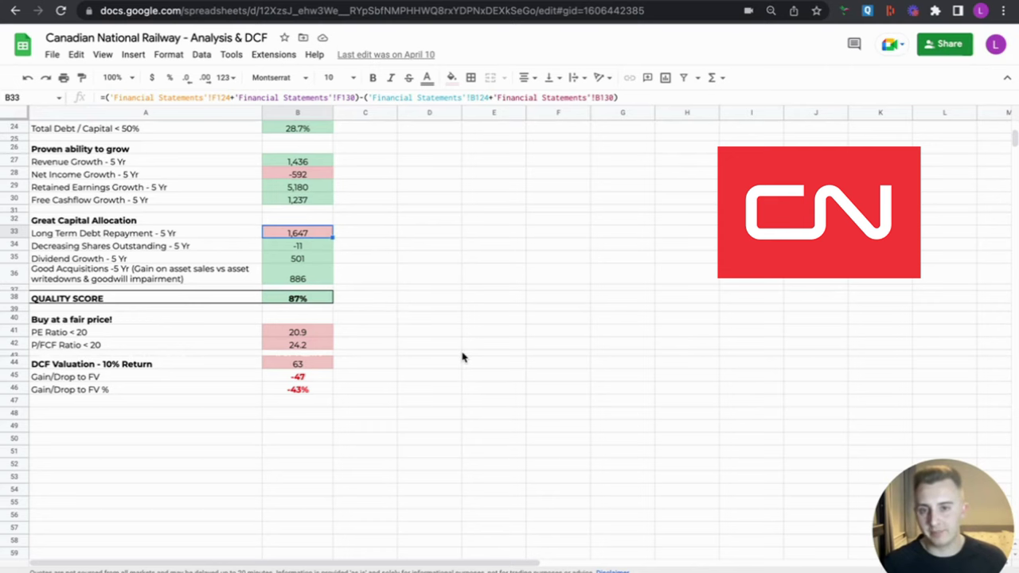
{"action": "scroll", "coordinate": [421, 393], "scroll_direction": "down", "scroll_amount": 3}
{"action": "scroll", "coordinate": [421, 394], "scroll_direction": "up", "scroll_amount": 6}
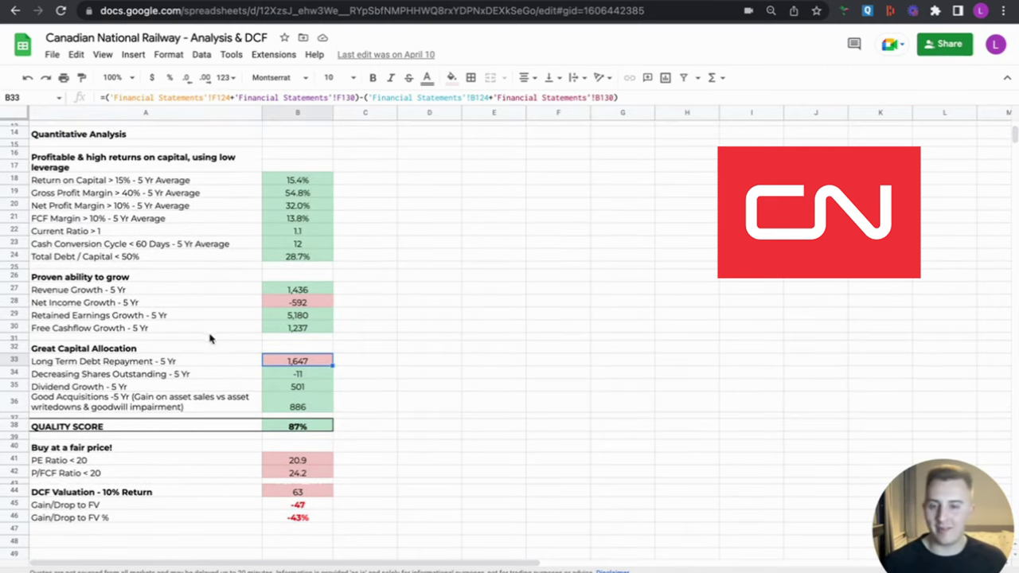
{"action": "scroll", "coordinate": [436, 344], "scroll_direction": "down", "scroll_amount": 5}
{"action": "scroll", "coordinate": [436, 343], "scroll_direction": "up", "scroll_amount": 3}
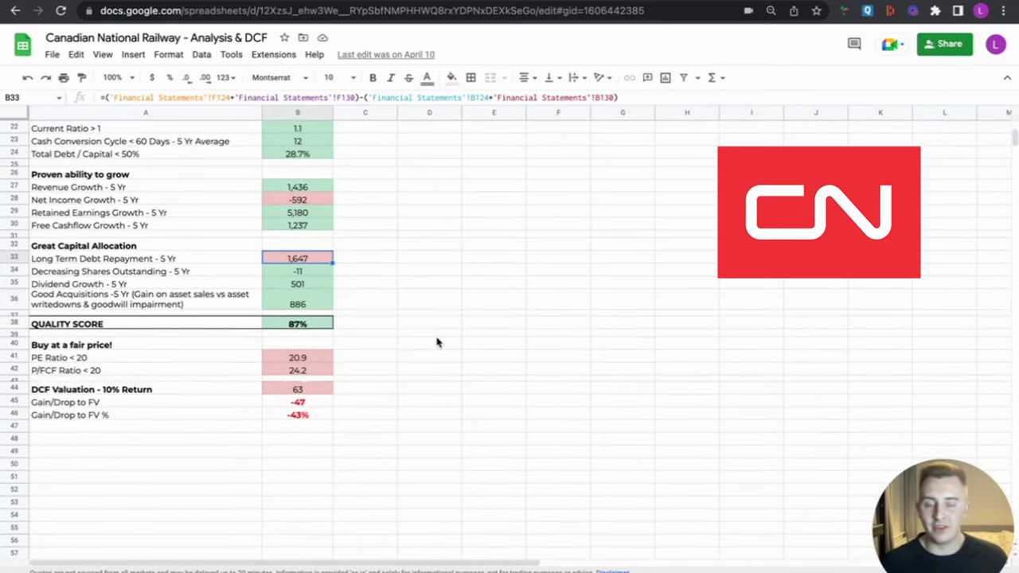
Check the 5-year decrease in shares outstanding and the good acquisitions criterion in the capital allocation section
{"action": "left_click", "coordinate": [120, 275]}
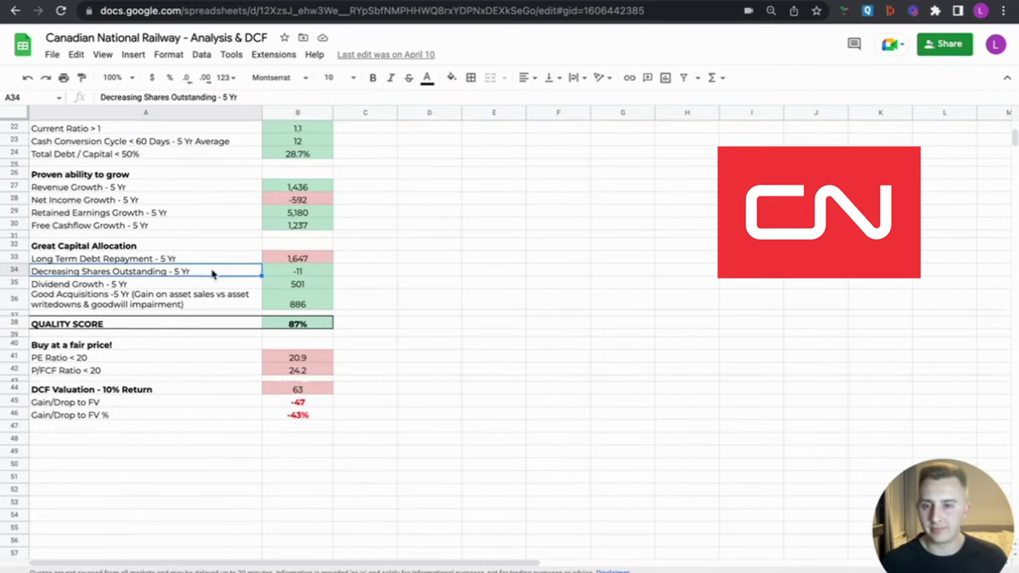
{"action": "left_click", "coordinate": [317, 272]}
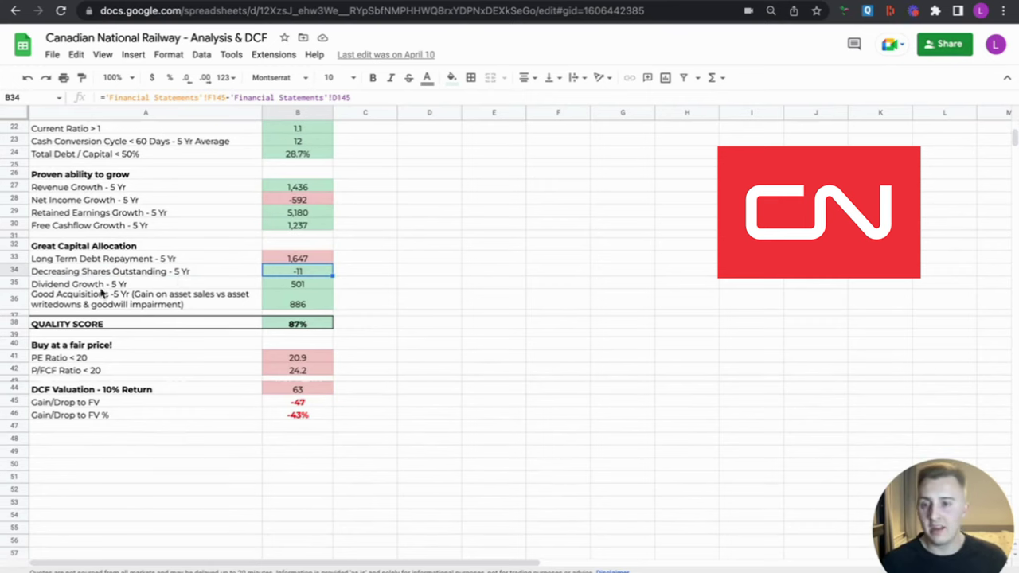
{"action": "left_click", "coordinate": [148, 303]}
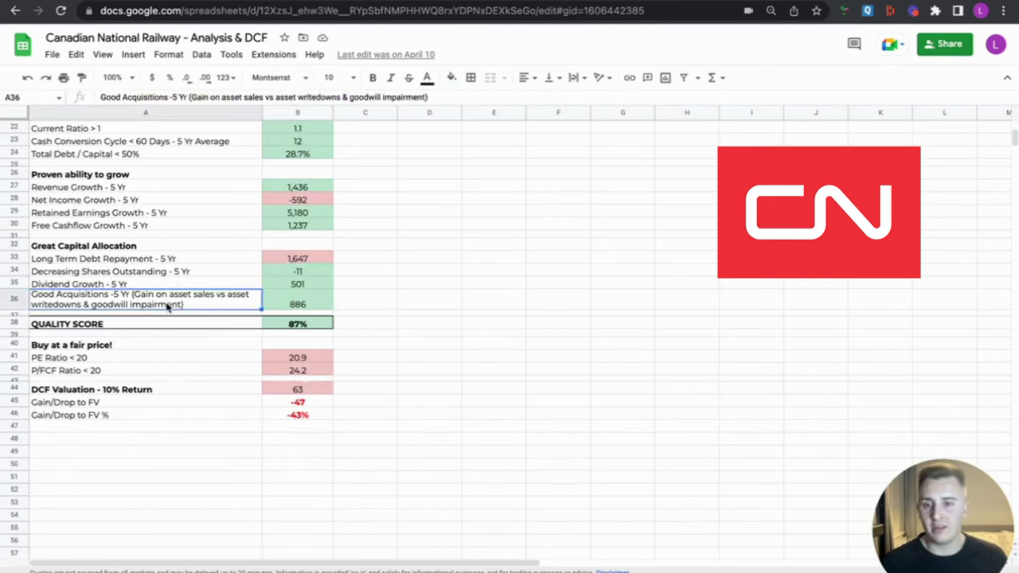
{"action": "left_click", "coordinate": [313, 304]}
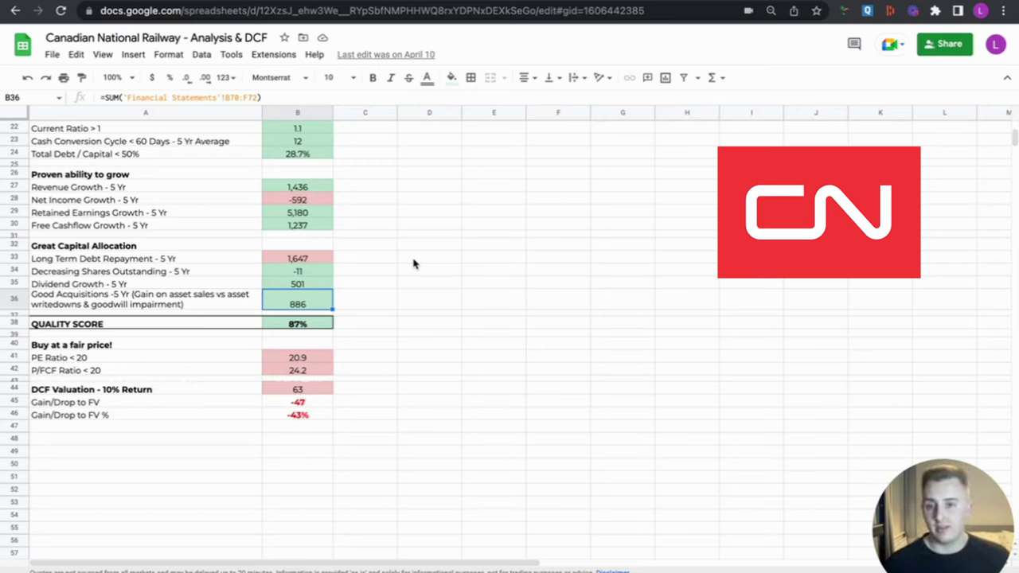
Check the PE and P/FCF ratios against the below-20 limits in the "Buy at a fair price!" section
{"action": "left_click", "coordinate": [323, 360]}
{"action": "left_click", "coordinate": [123, 372]}
{"action": "left_click", "coordinate": [282, 372]}
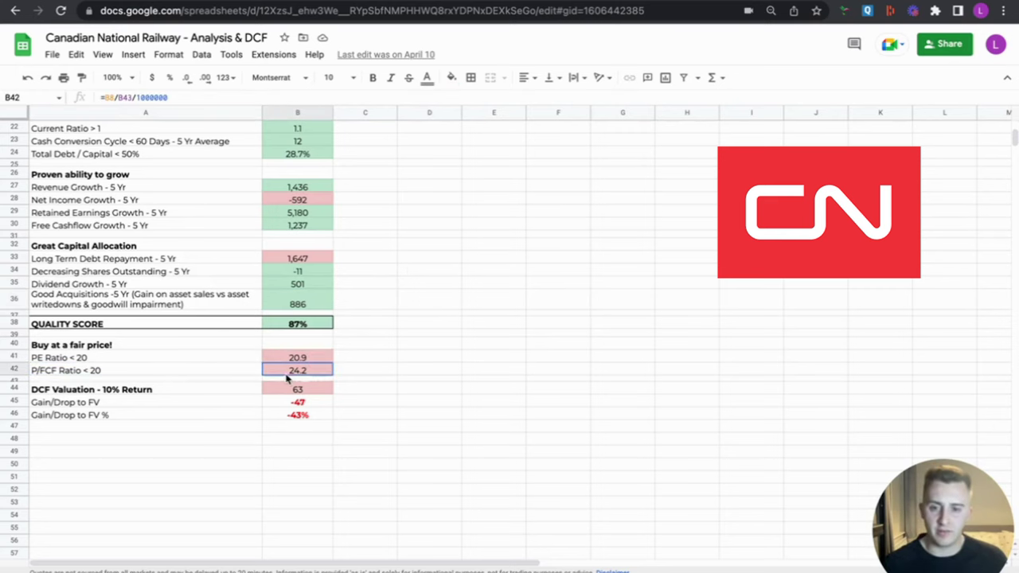
{"action": "scroll", "coordinate": [465, 373], "scroll_direction": "up", "scroll_amount": 5}
{"action": "scroll", "coordinate": [414, 328], "scroll_direction": "down", "scroll_amount": 3}
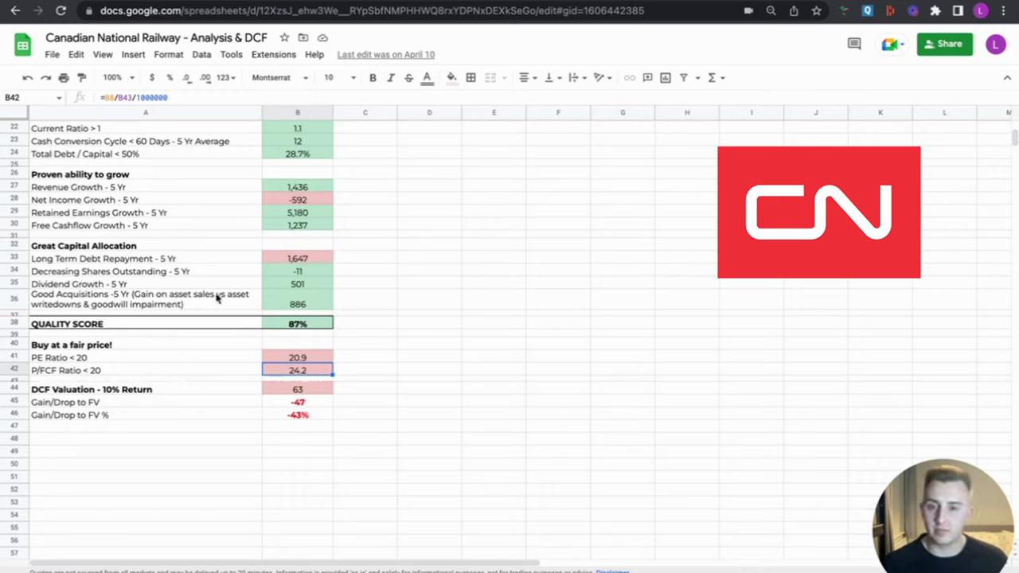
Compare the 10% return DCF valuation and the percentage gain/drop to fair value with the current share price
{"action": "left_click", "coordinate": [106, 392]}
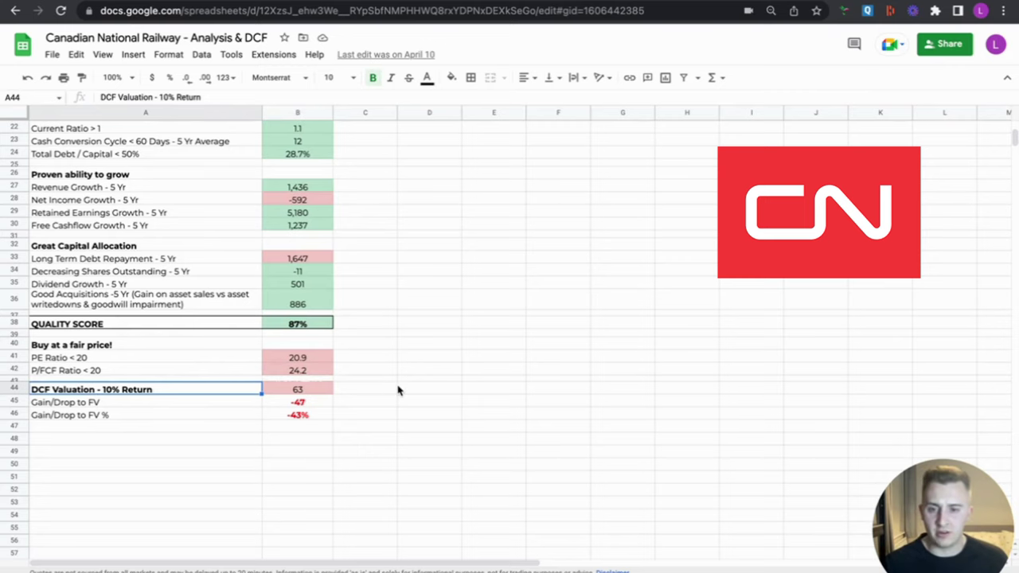
{"action": "left_click", "coordinate": [291, 390]}
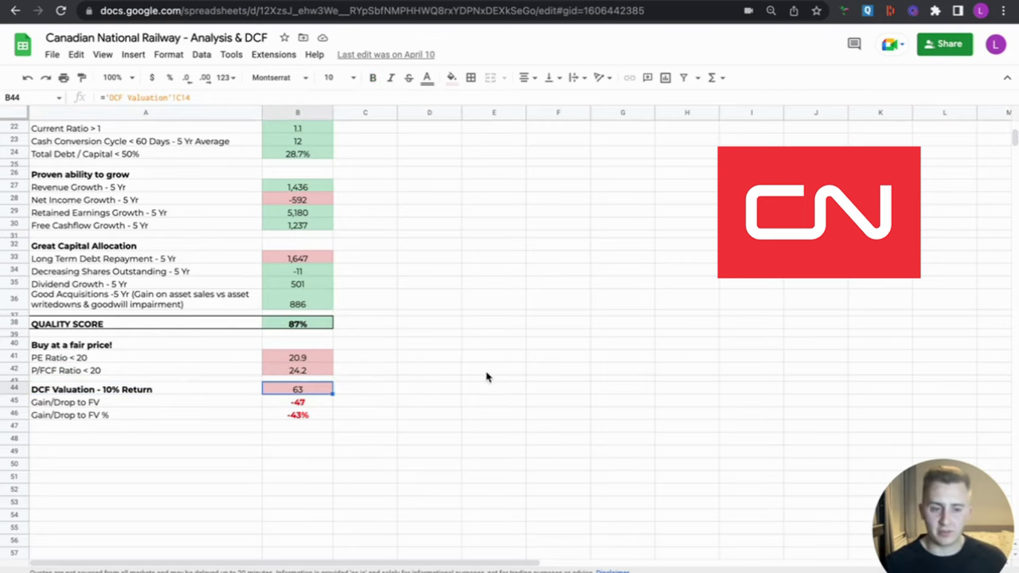
{"action": "scroll", "coordinate": [425, 444], "scroll_direction": "up", "scroll_amount": 3}
{"action": "scroll", "coordinate": [425, 443], "scroll_direction": "down", "scroll_amount": 3}
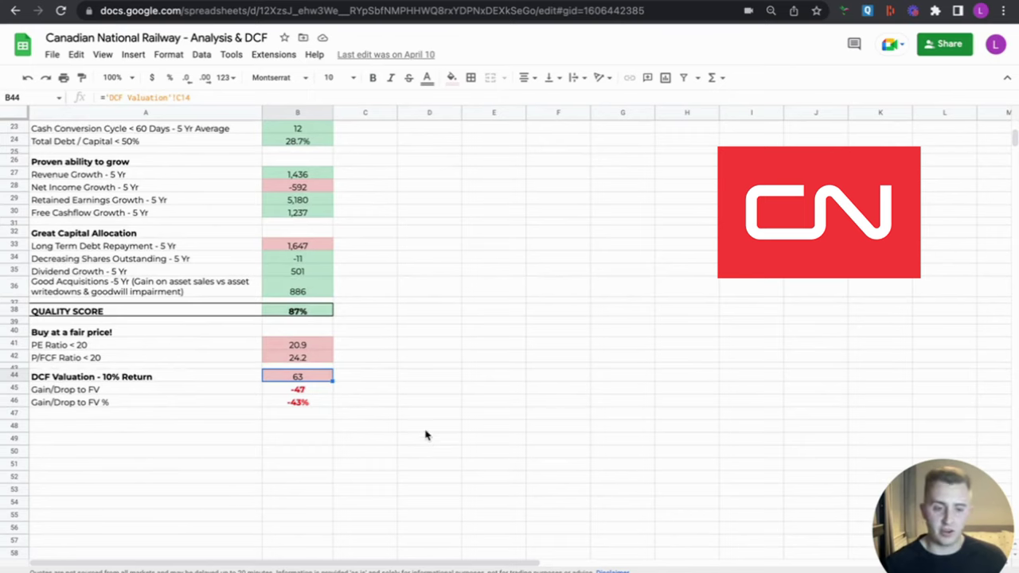
{"action": "left_click", "coordinate": [279, 402]}
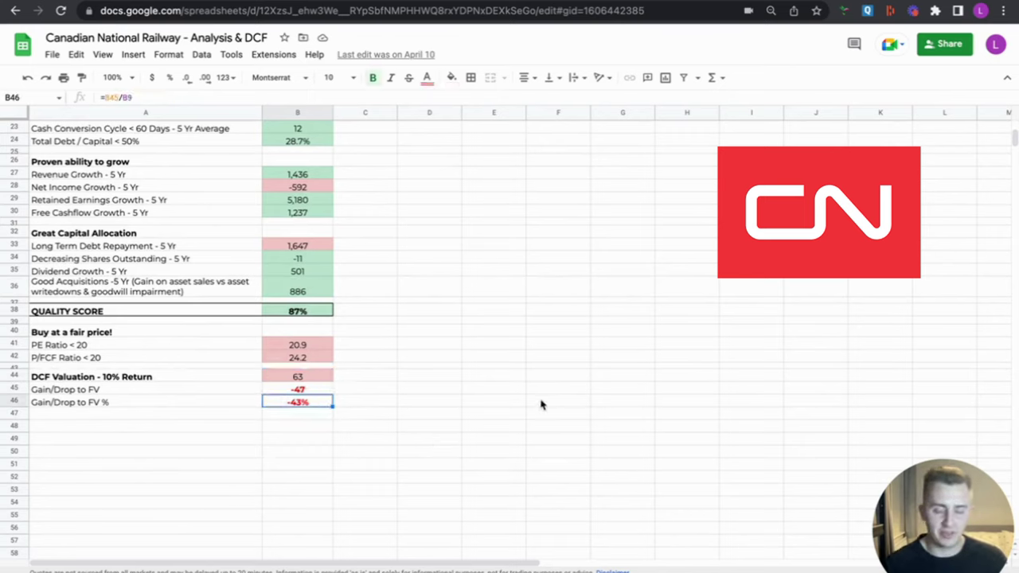
{"action": "scroll", "coordinate": [537, 406], "scroll_direction": "up", "scroll_amount": 5}
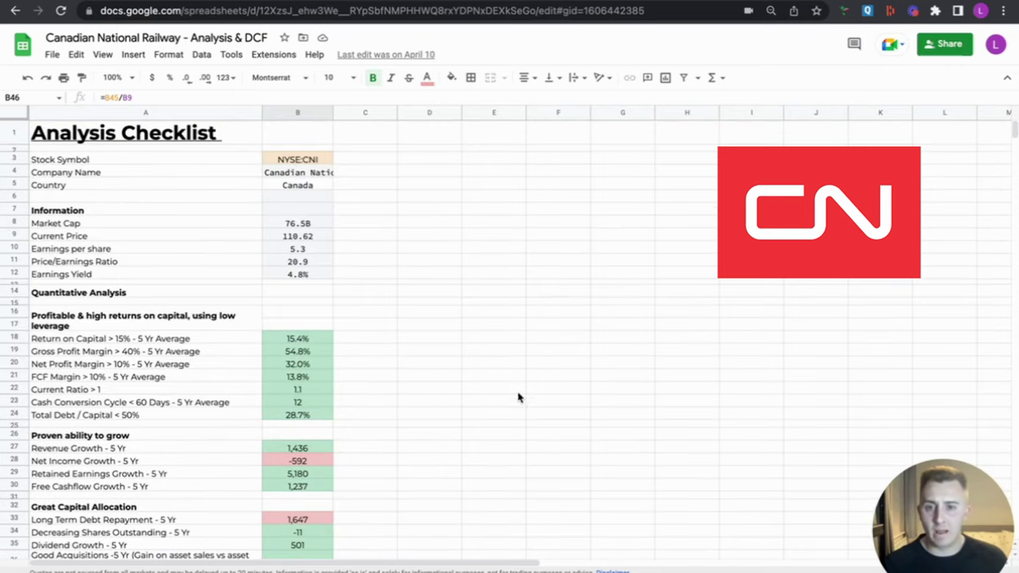
{"action": "left_click", "coordinate": [328, 241]}
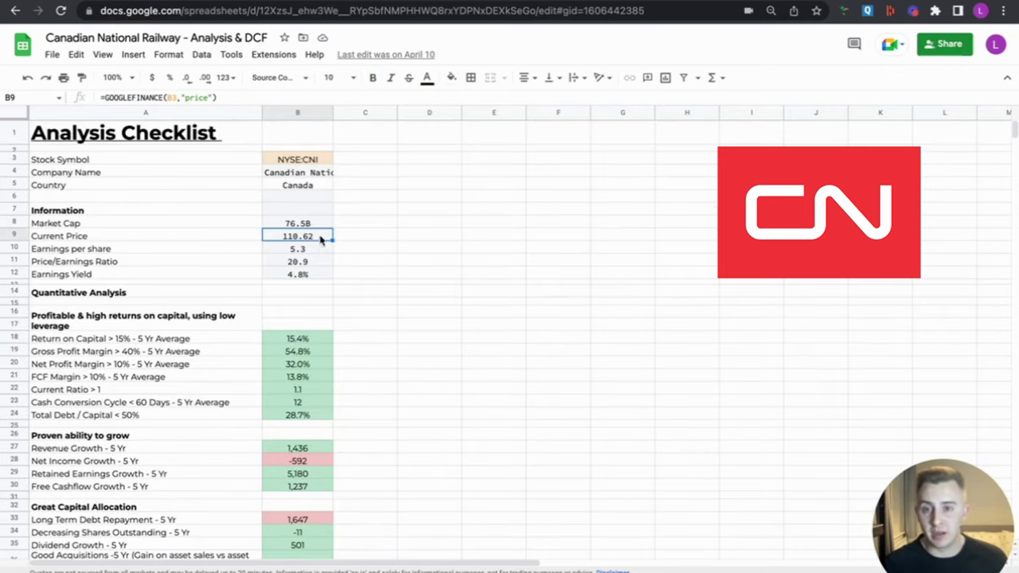
{"action": "scroll", "coordinate": [397, 310], "scroll_direction": "down", "scroll_amount": 10}
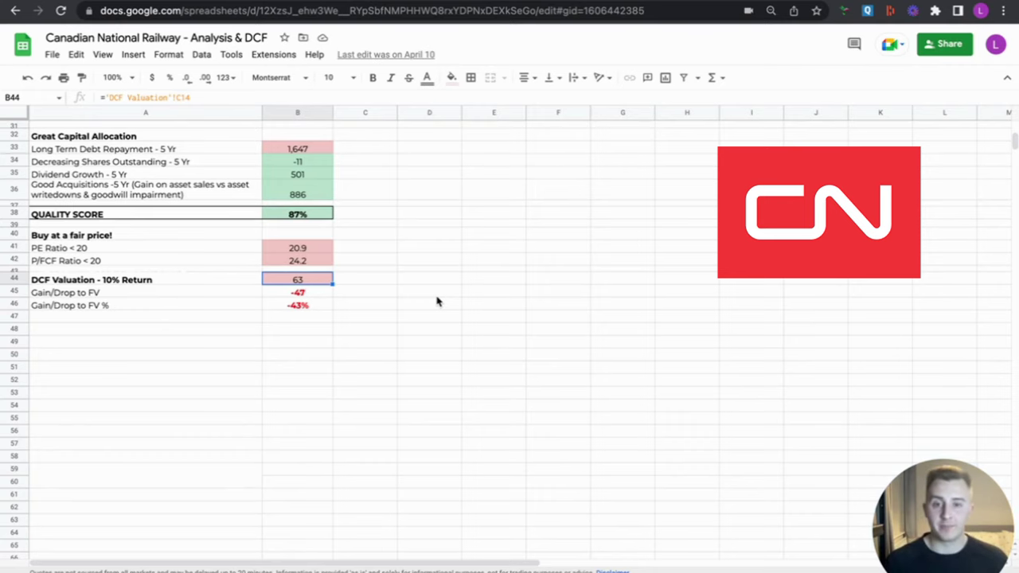
Open the discounted free cash flow valuation sheet and examine the 2022E to 2024E free cash flow estimates
{"action": "key", "text": "ctrl+shift+Page_Down"}
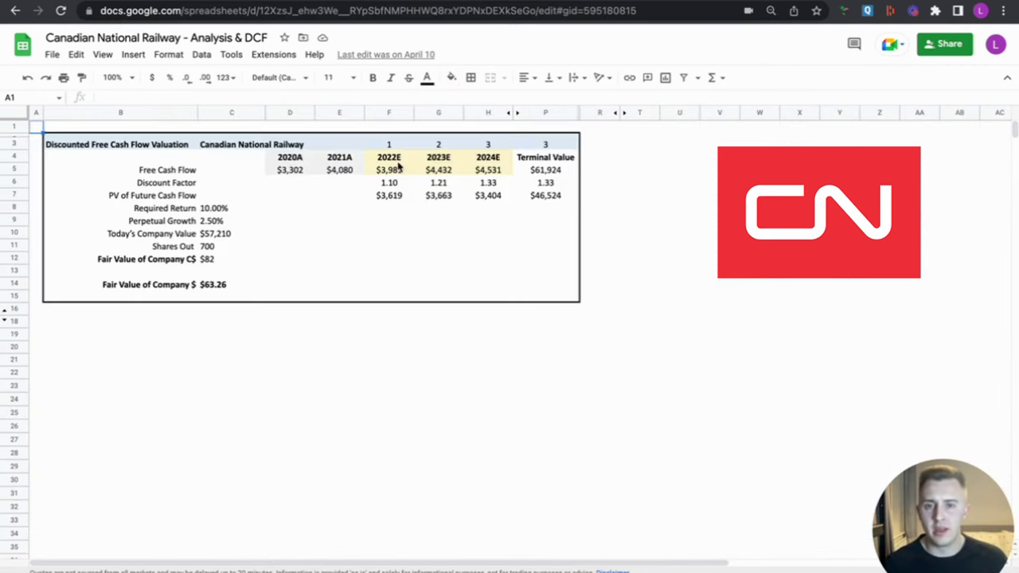
{"action": "left_click_drag", "start_coordinate": [399, 165], "coordinate": [506, 171]}
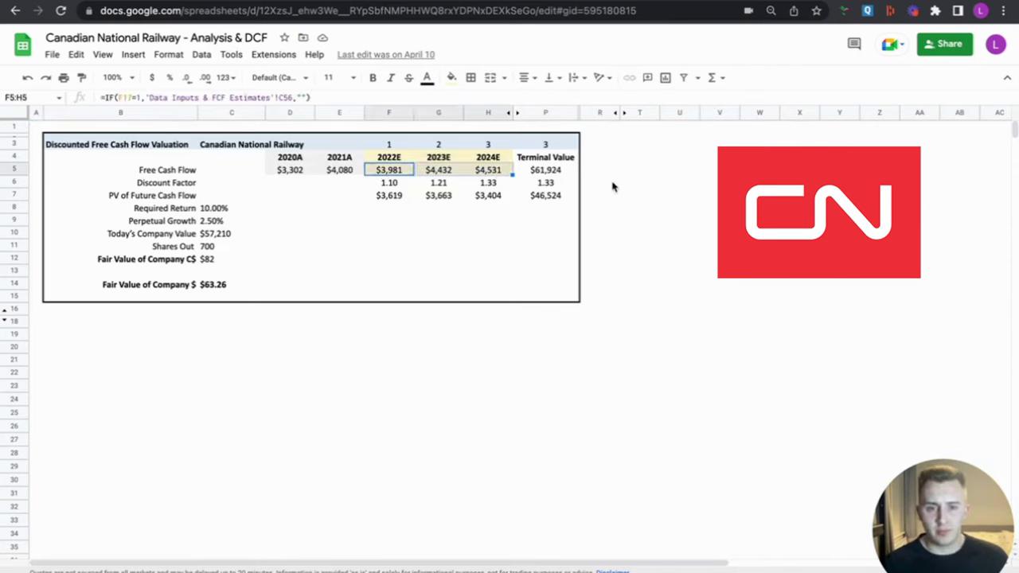
{"action": "left_click", "coordinate": [610, 171]}
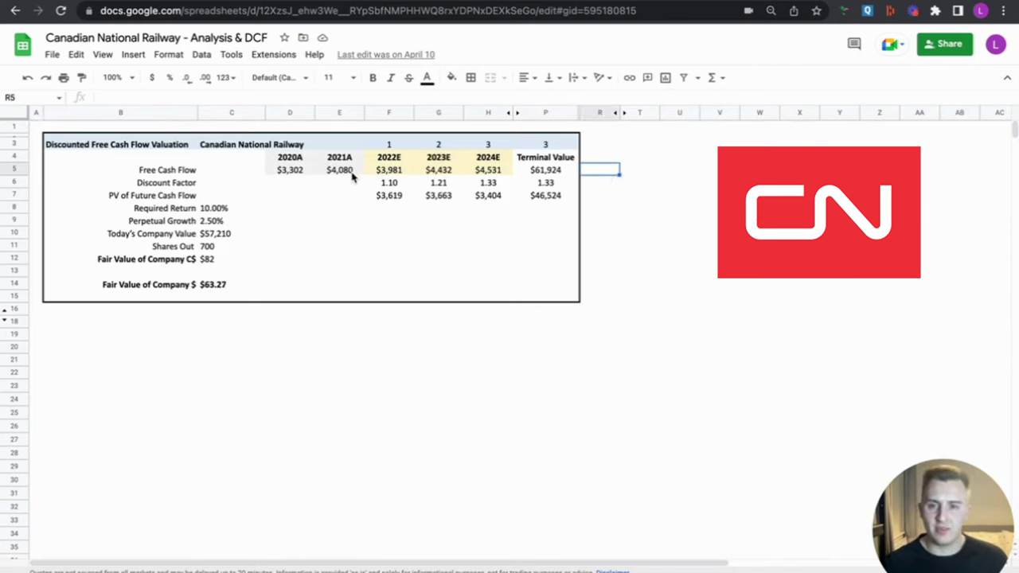
Examine the perpetual growth rate, the 2024E free cash flow and the company's fair value in C$ and $
{"action": "left_click", "coordinate": [205, 224]}
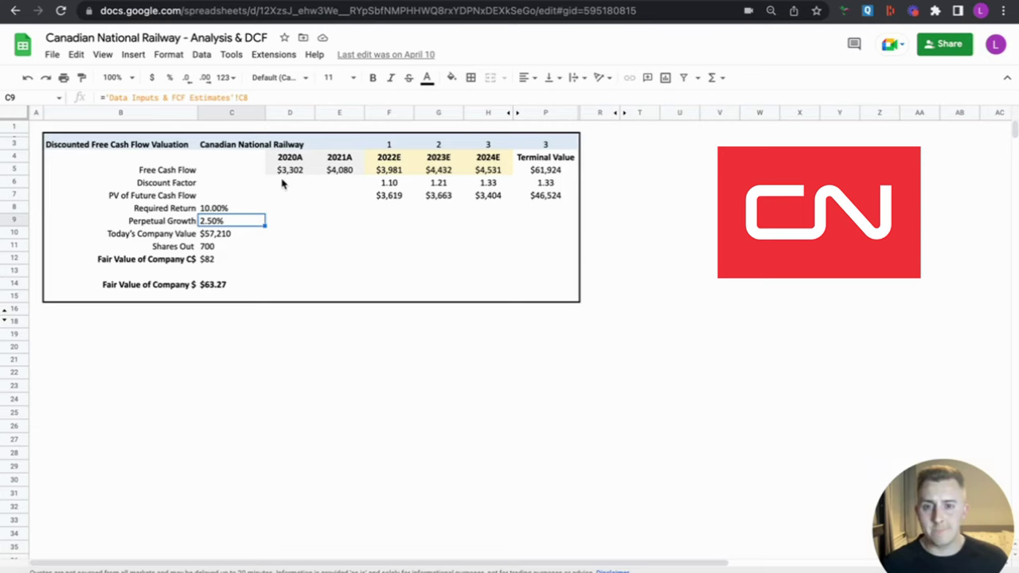
{"action": "left_click", "coordinate": [360, 172]}
{"action": "left_click", "coordinate": [503, 173]}
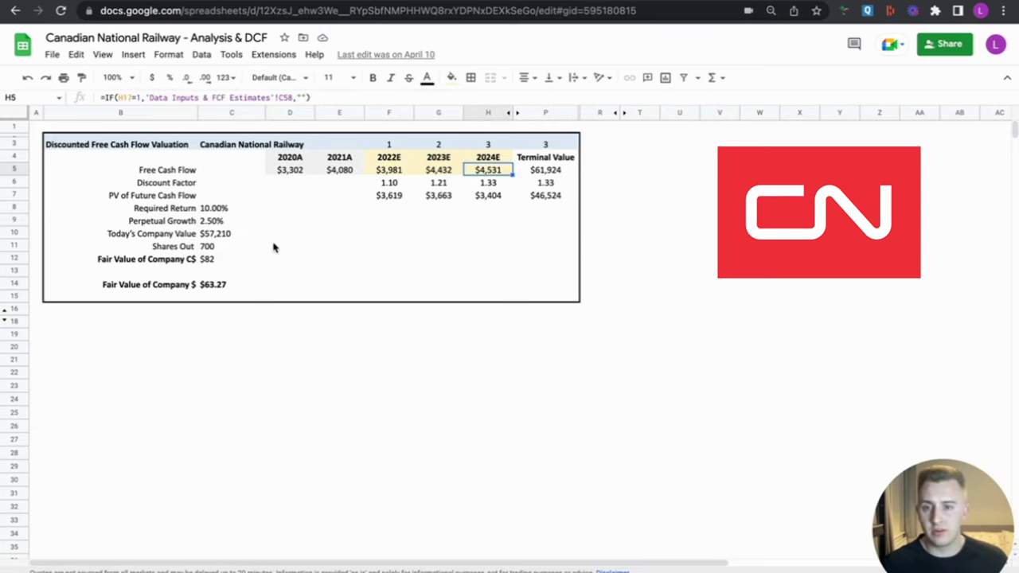
{"action": "left_click", "coordinate": [218, 262]}
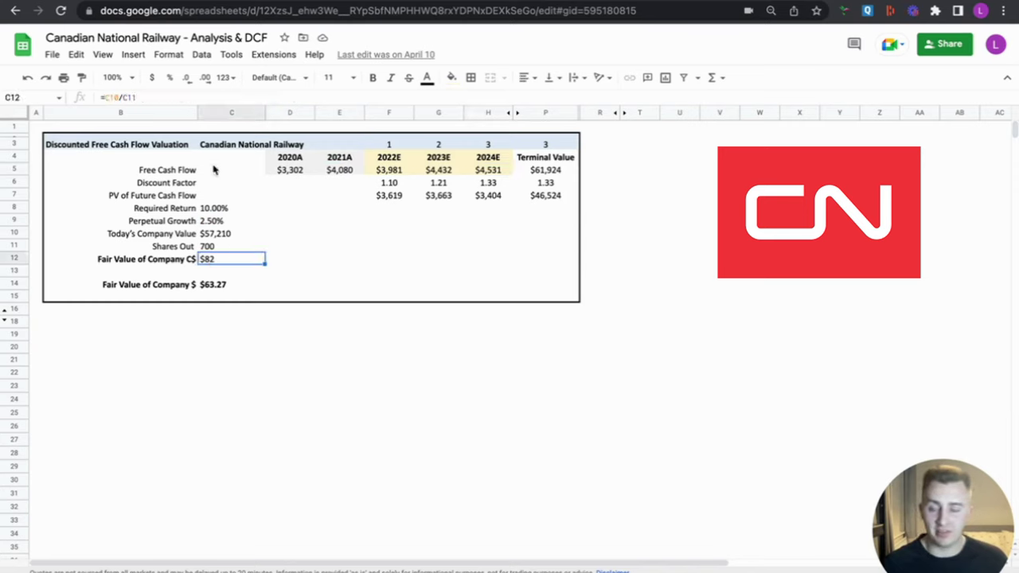
{"action": "left_click", "coordinate": [222, 289]}
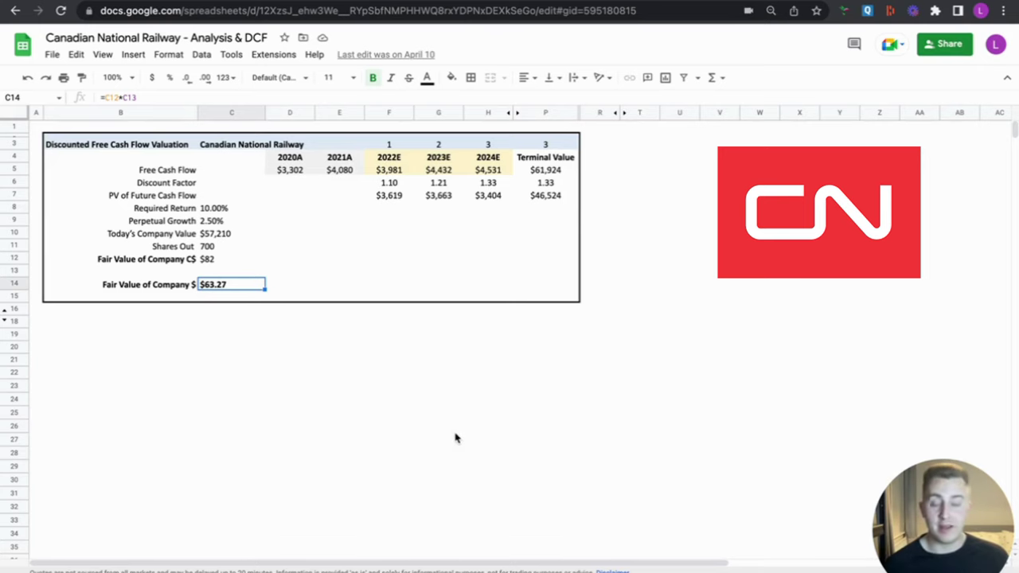
Return to the Analysis Checklist sheet and review the company information, the quantitative analysis criteria and the overall quality score
{"action": "left_click", "coordinate": [318, 566]}
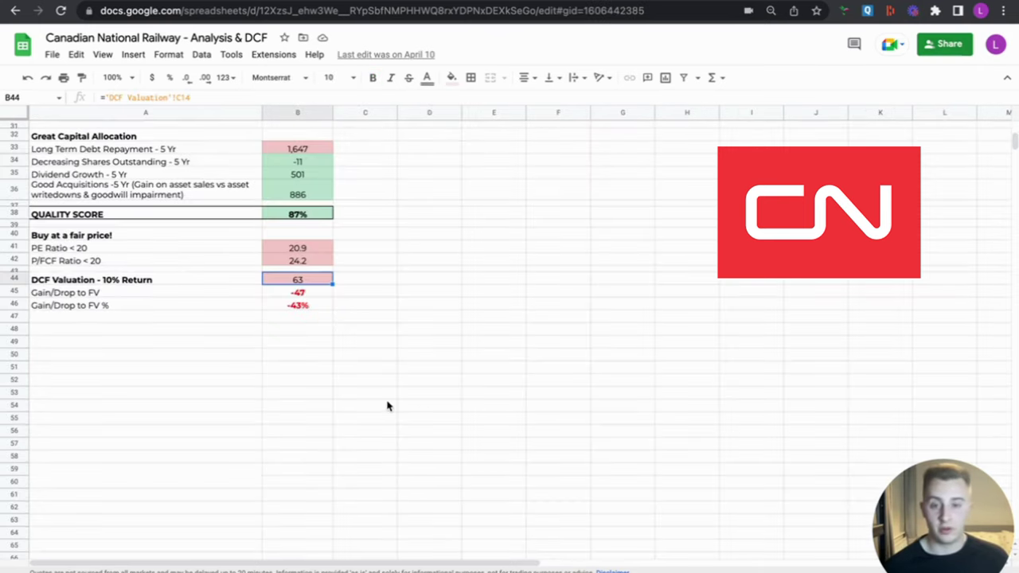
{"action": "scroll", "coordinate": [387, 406], "scroll_direction": "up", "scroll_amount": 7}
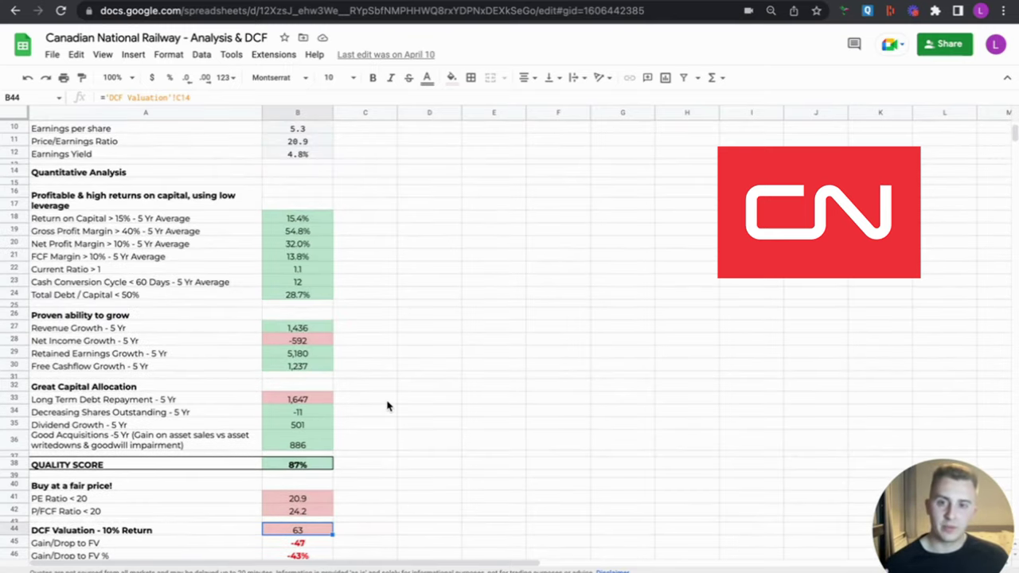
{"action": "scroll", "coordinate": [387, 406], "scroll_direction": "up", "scroll_amount": 3}
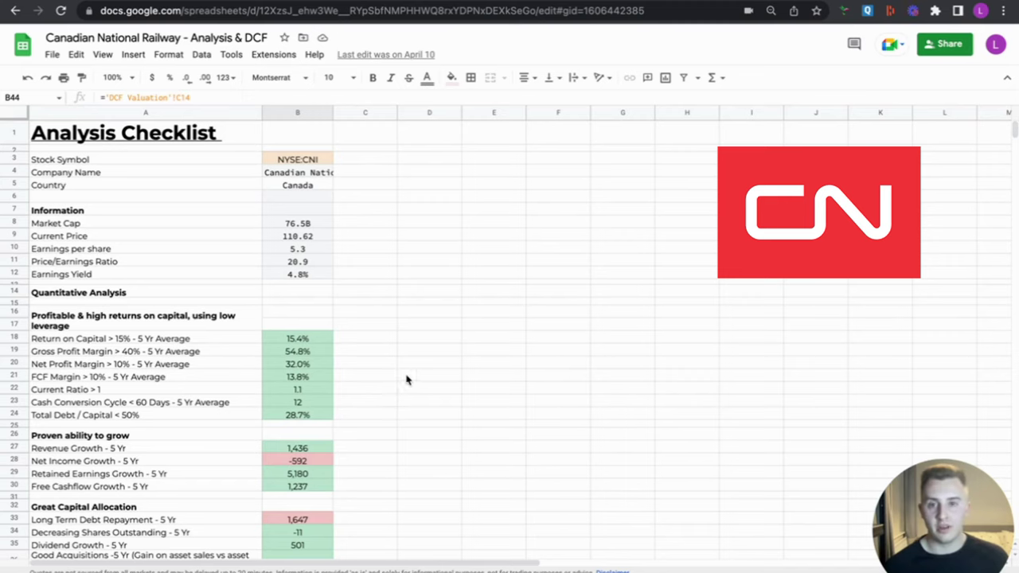
{"action": "mouse_move", "coordinate": [488, 567]}
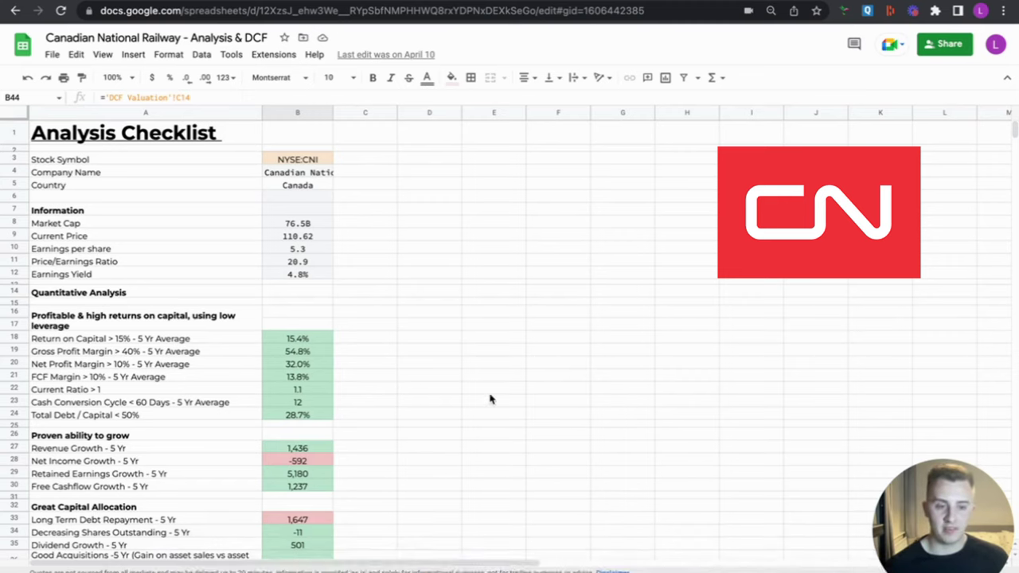
{"action": "scroll", "coordinate": [483, 423], "scroll_direction": "down", "scroll_amount": 2}
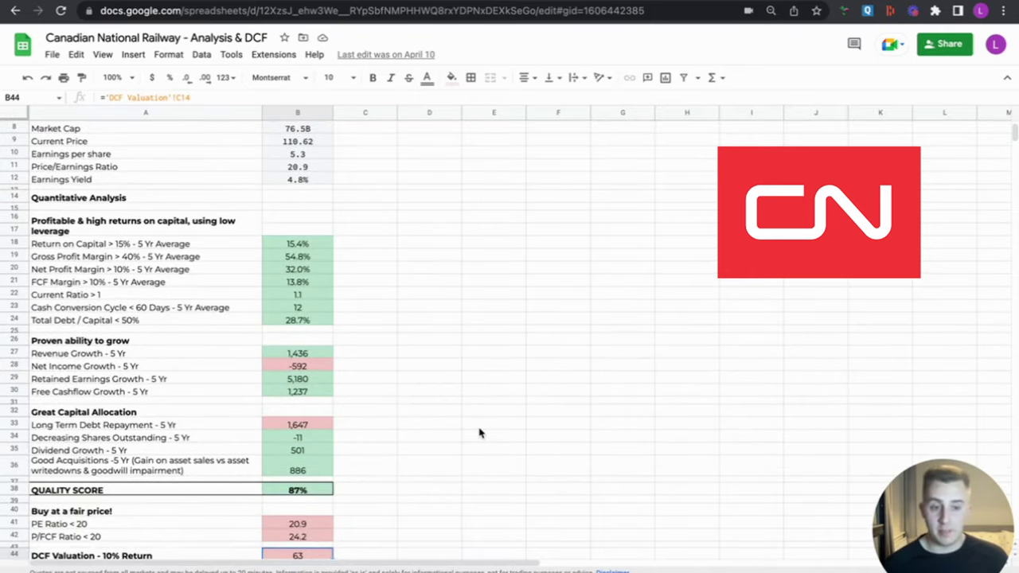
{"action": "scroll", "coordinate": [479, 434], "scroll_direction": "down", "scroll_amount": 1}
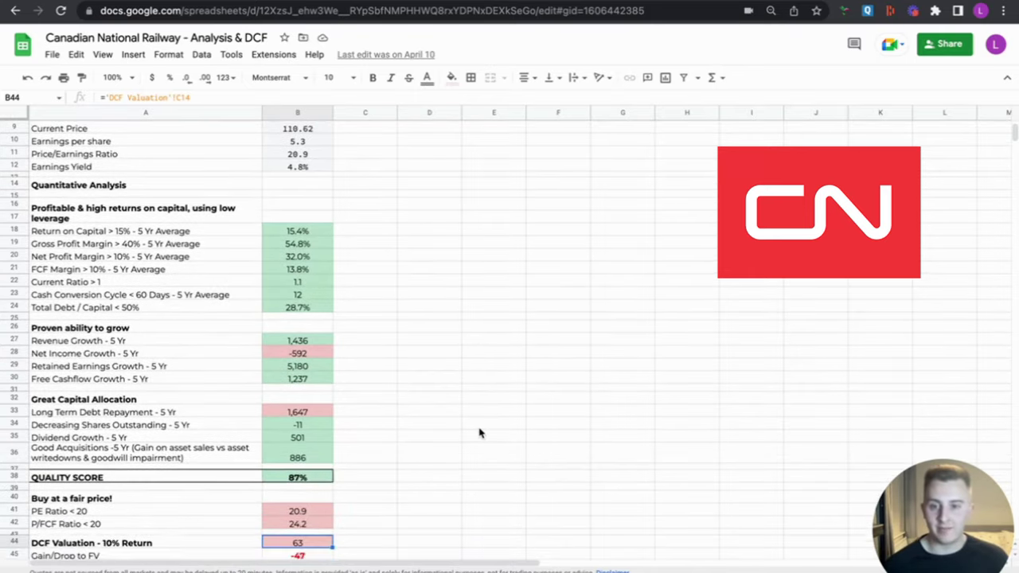